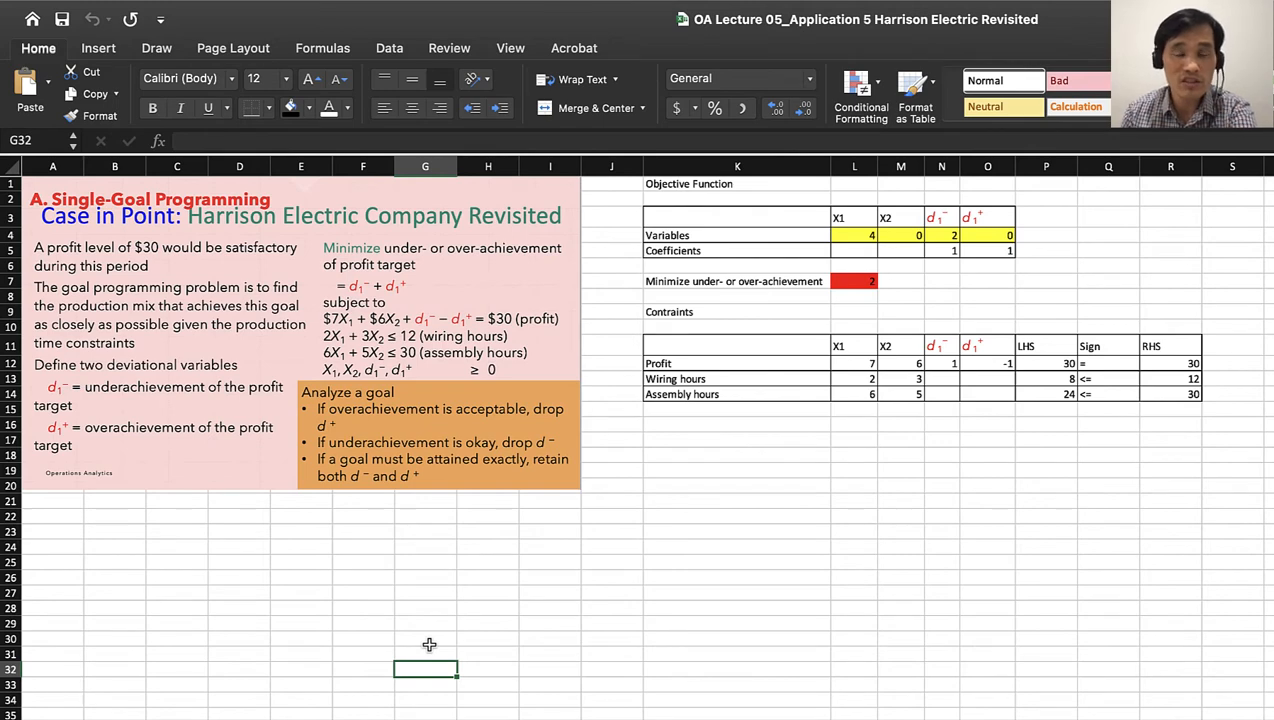
scroll(788, 586, up, 1)
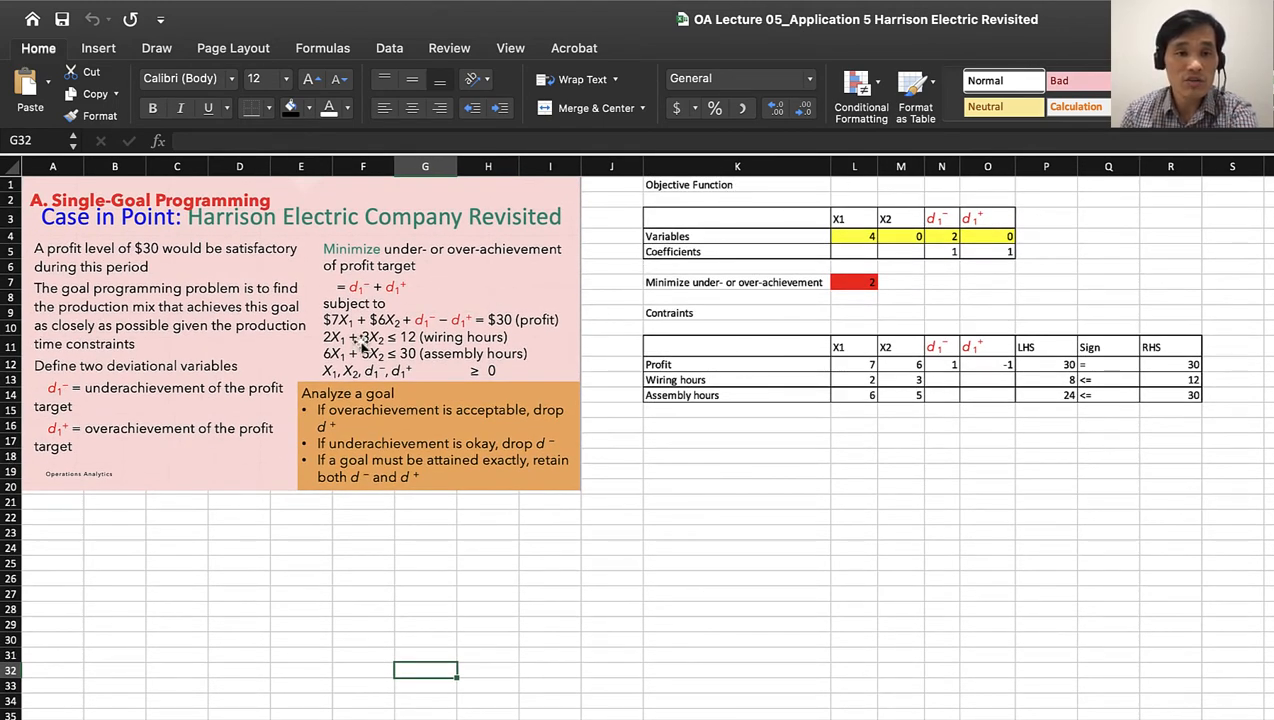
click(862, 224)
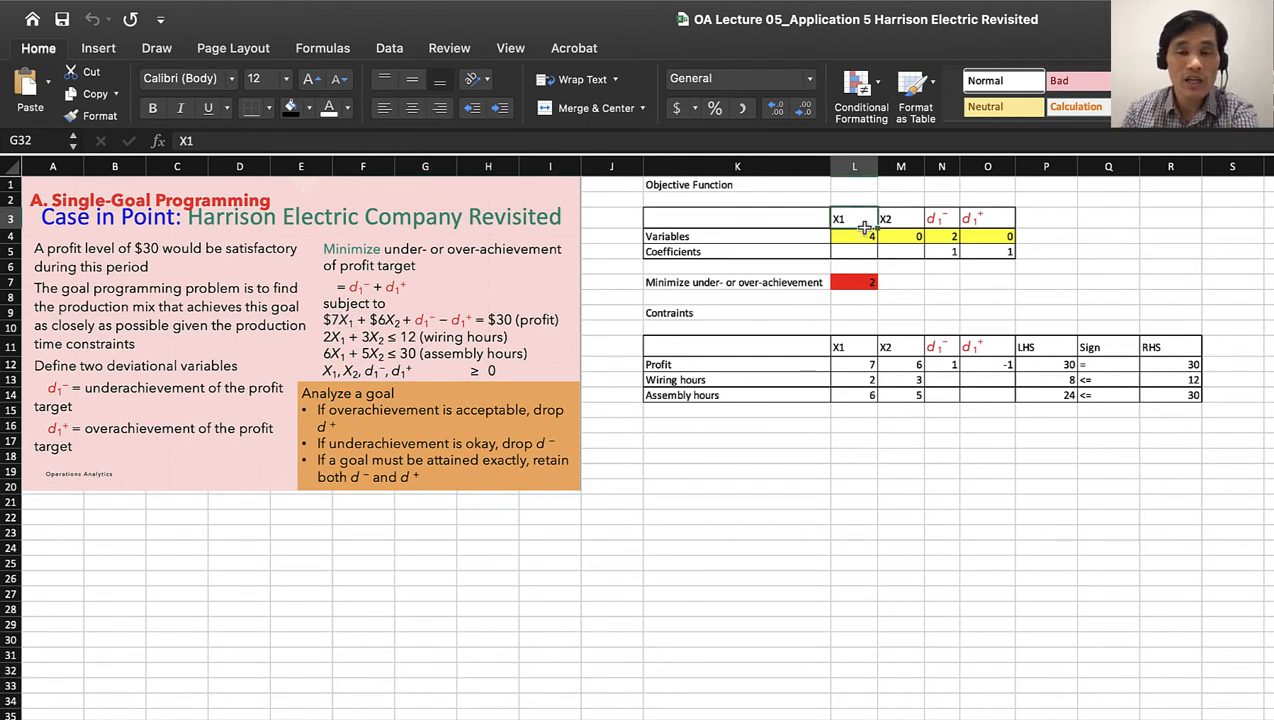
drag(864, 228, 866, 238)
double_click(988, 219)
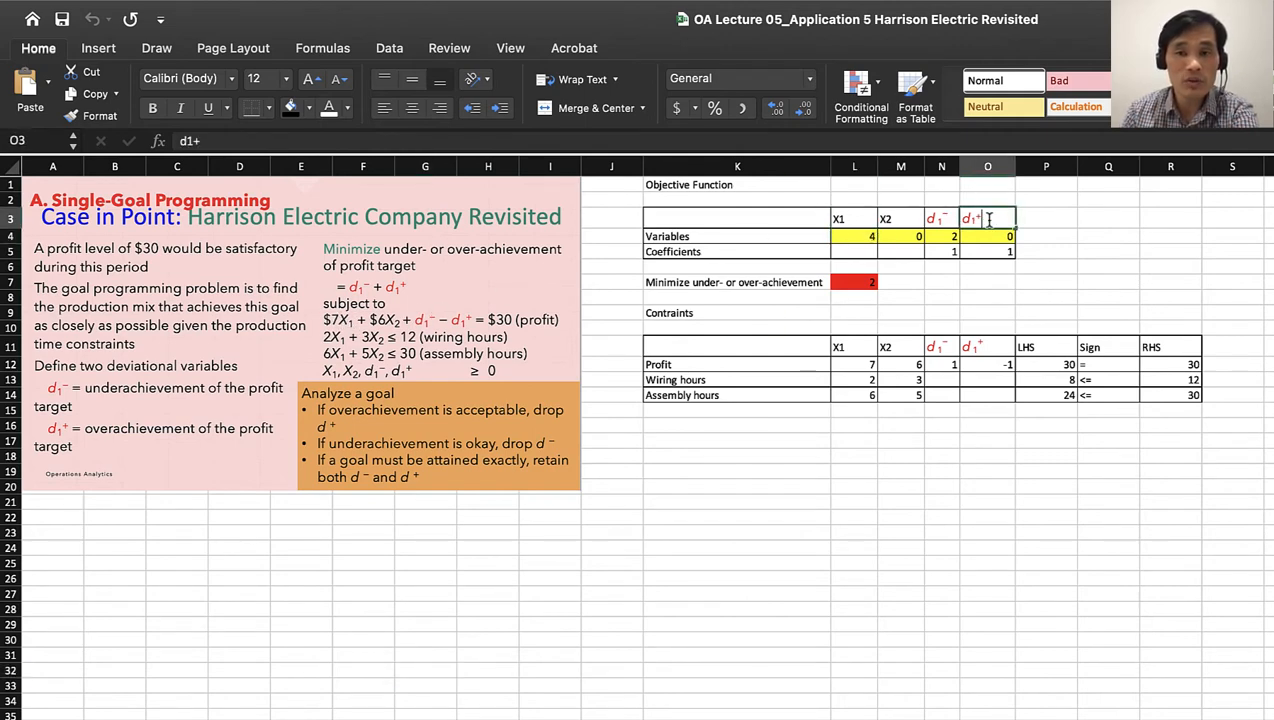
drag(988, 219, 953, 219)
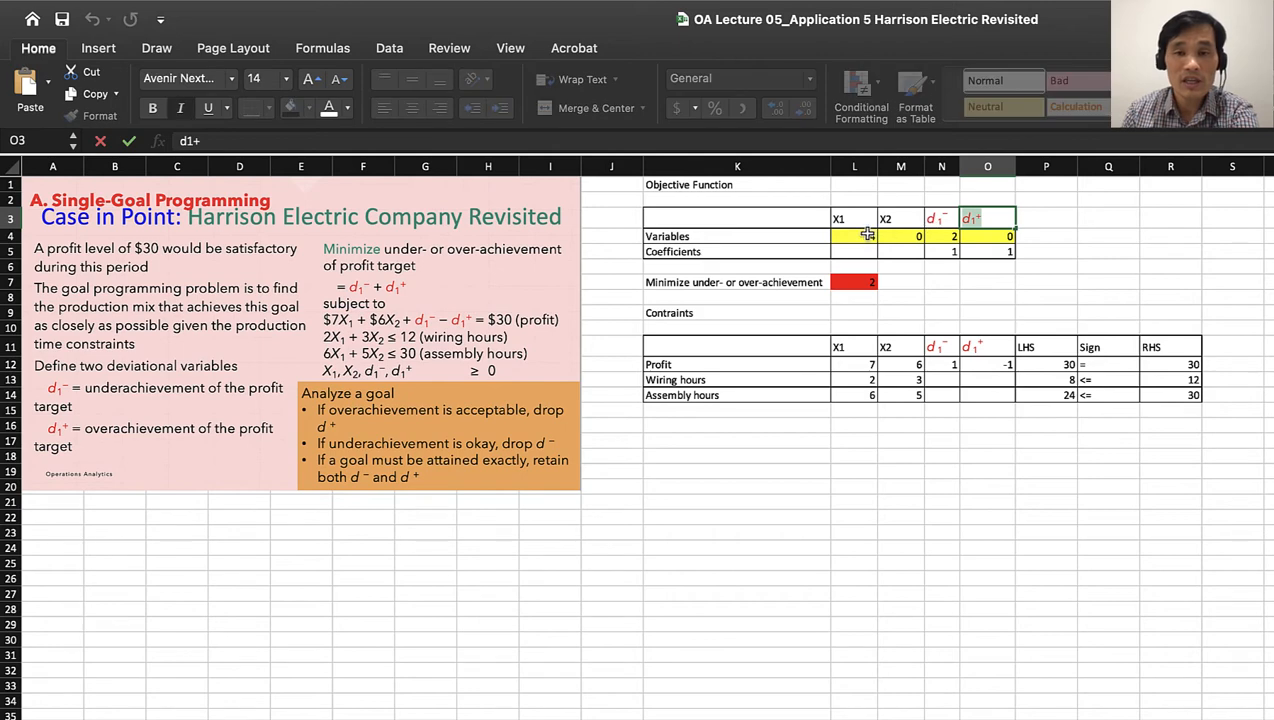
Step: Clear the decision-variable values in L4:O4 and recommit the existing objective formula in L7 so it recalculates
drag(858, 237, 968, 236)
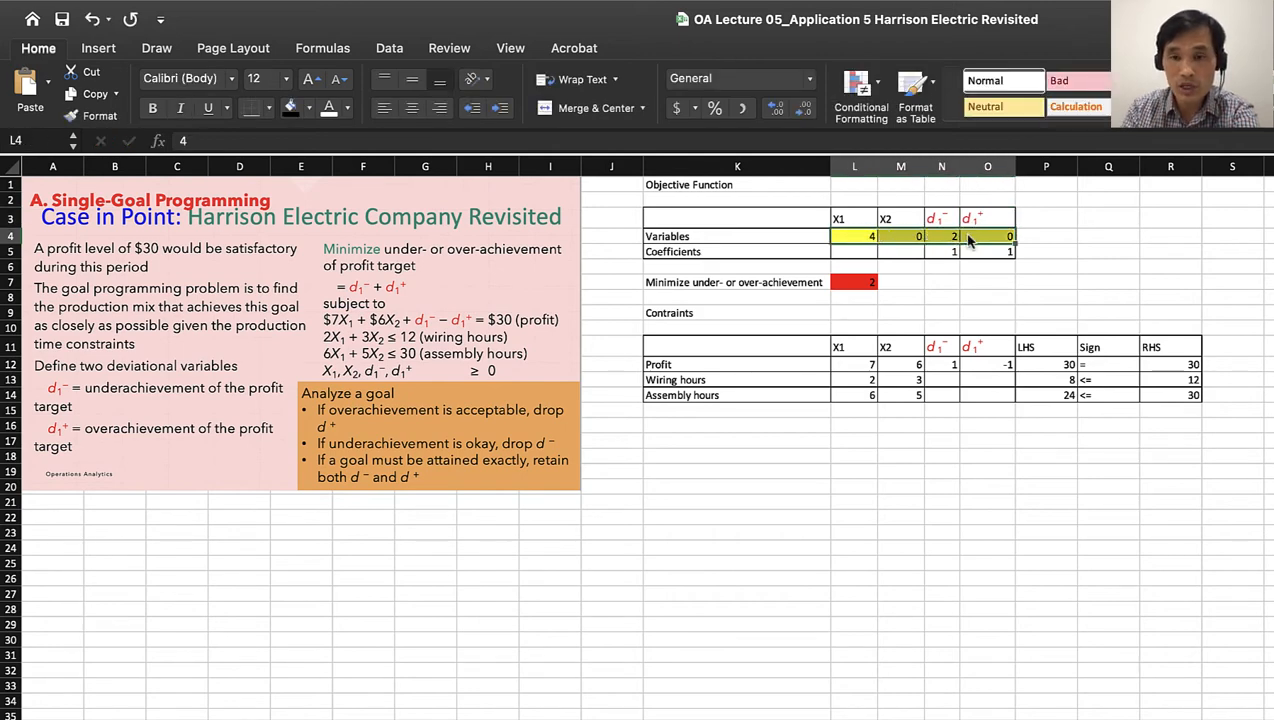
click(975, 284)
click(871, 280)
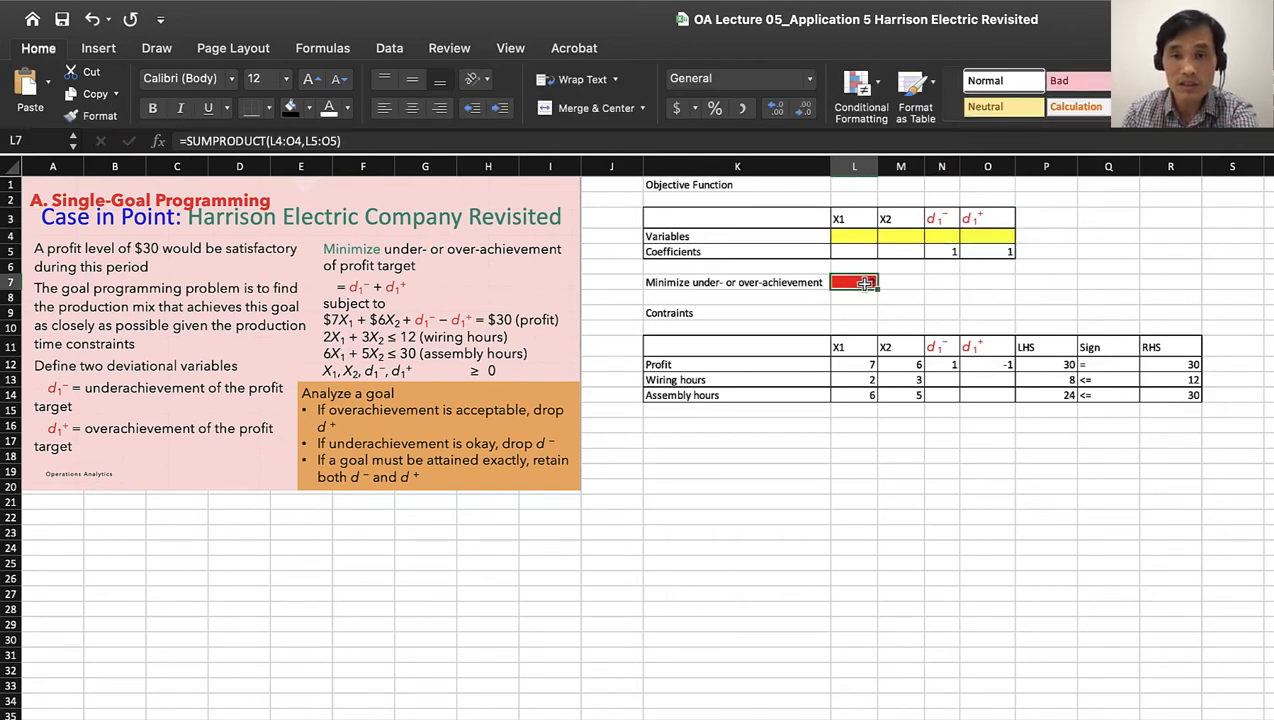
click(865, 290)
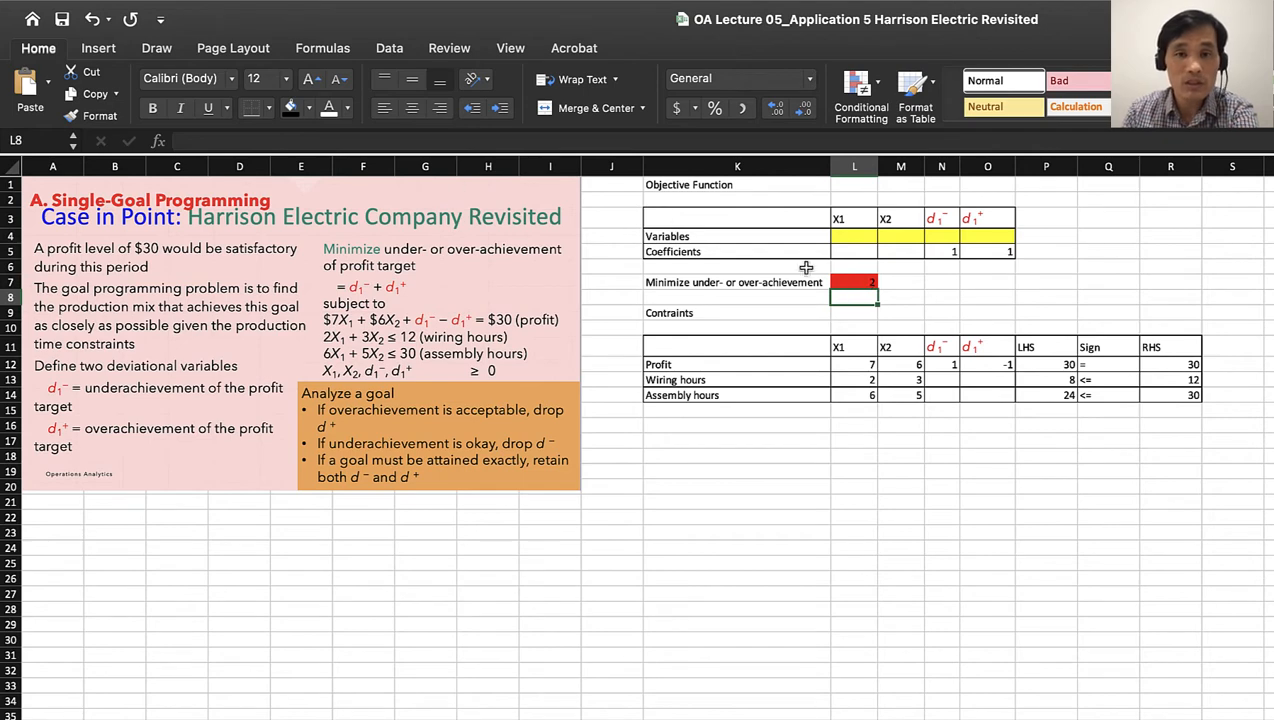
click(870, 281)
click(476, 145)
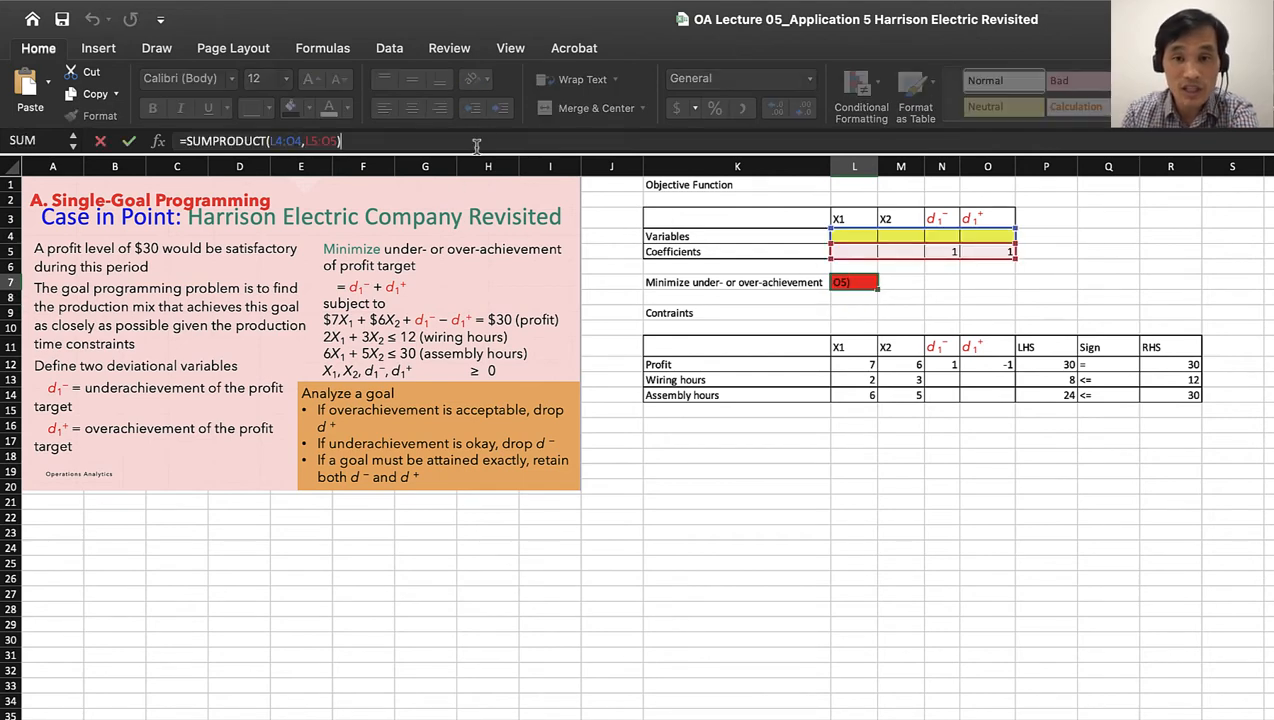
key(Return)
click(884, 512)
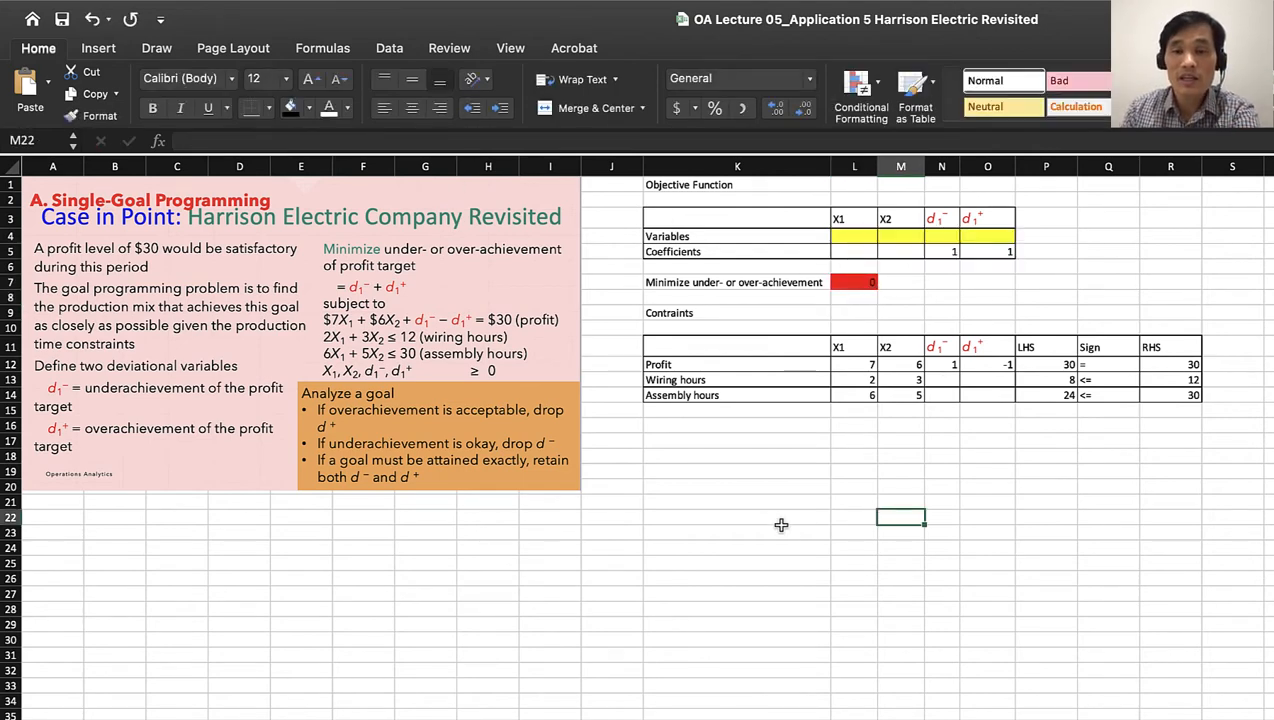
Step: Clear the LHS formulas of the profit, wiring hours and assembly hours constraints in P12:P14
click(1063, 364)
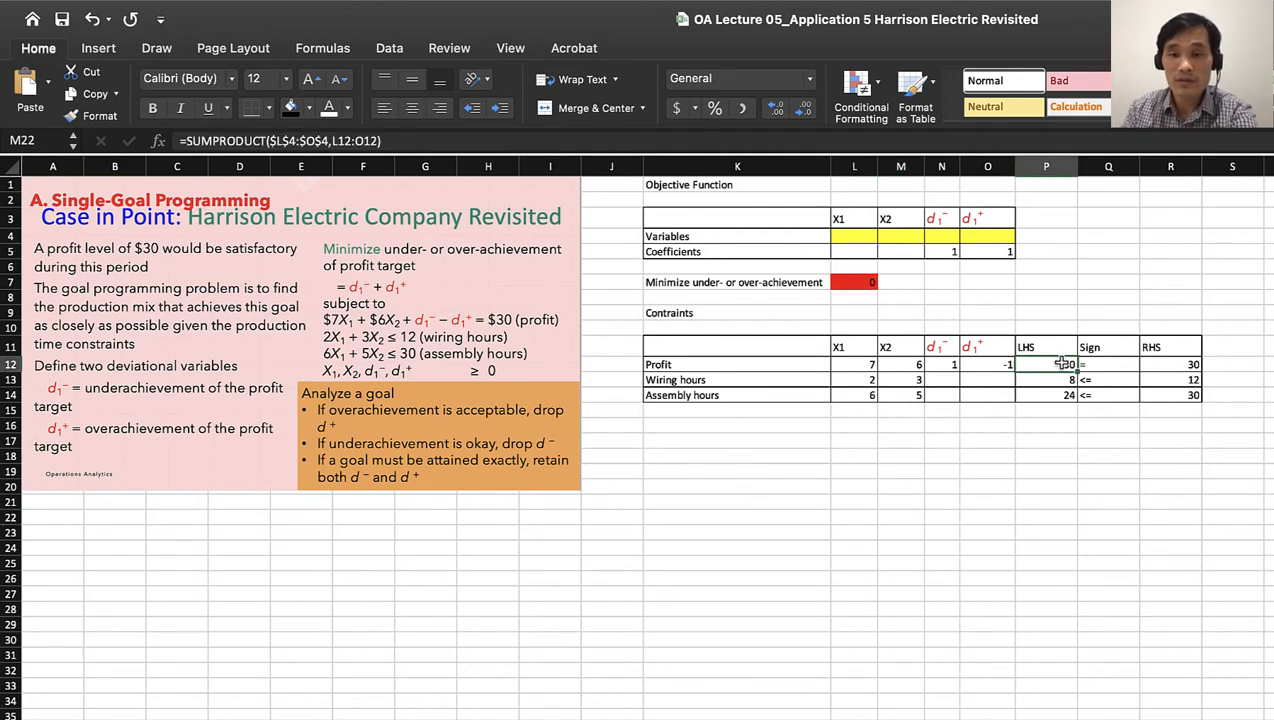
drag(1063, 364, 1063, 395)
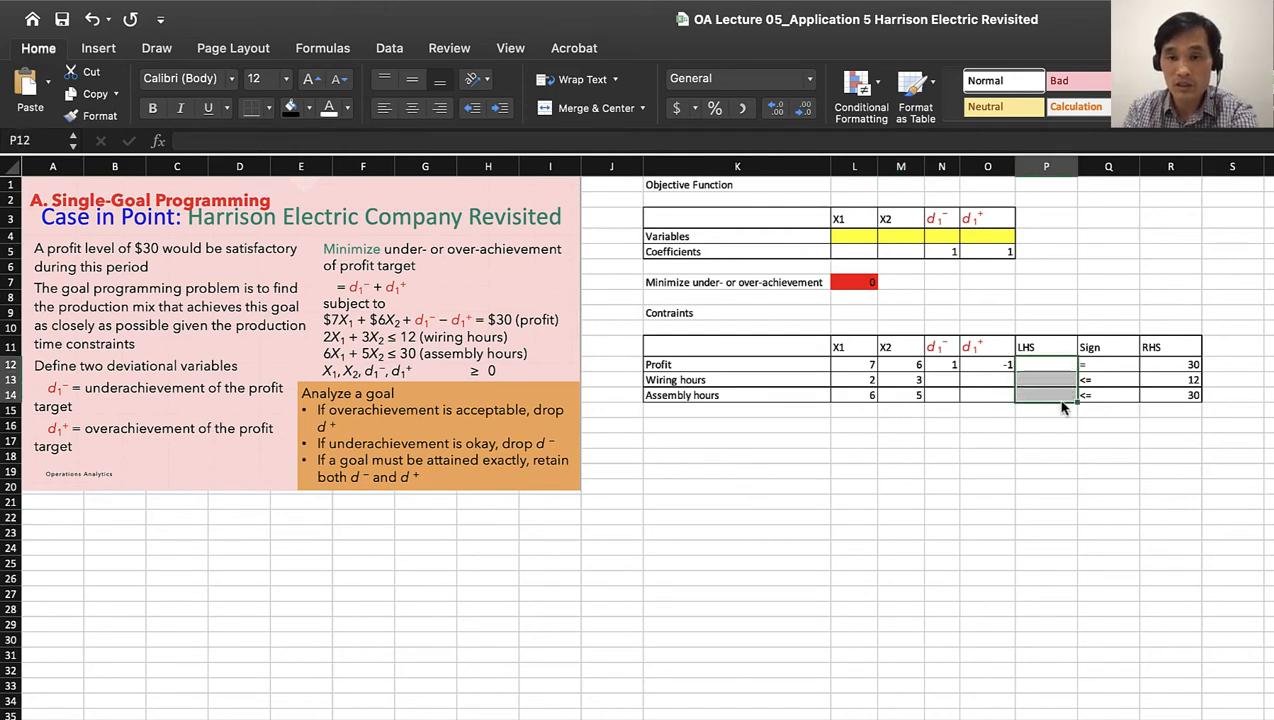
key(Delete)
click(902, 516)
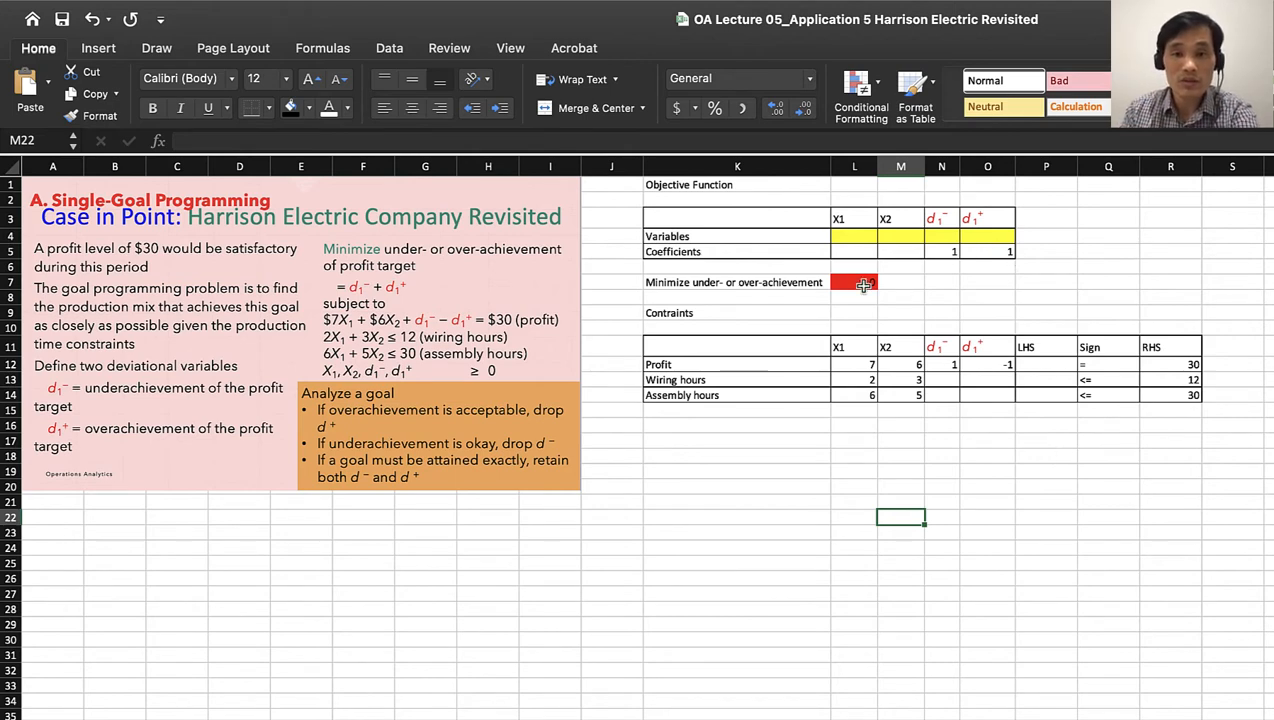
Step: Enter the objective formula =SUMPRODUCT(L4:O4,L5:O5) in L7, multiplying the variables by their coefficients
click(864, 284)
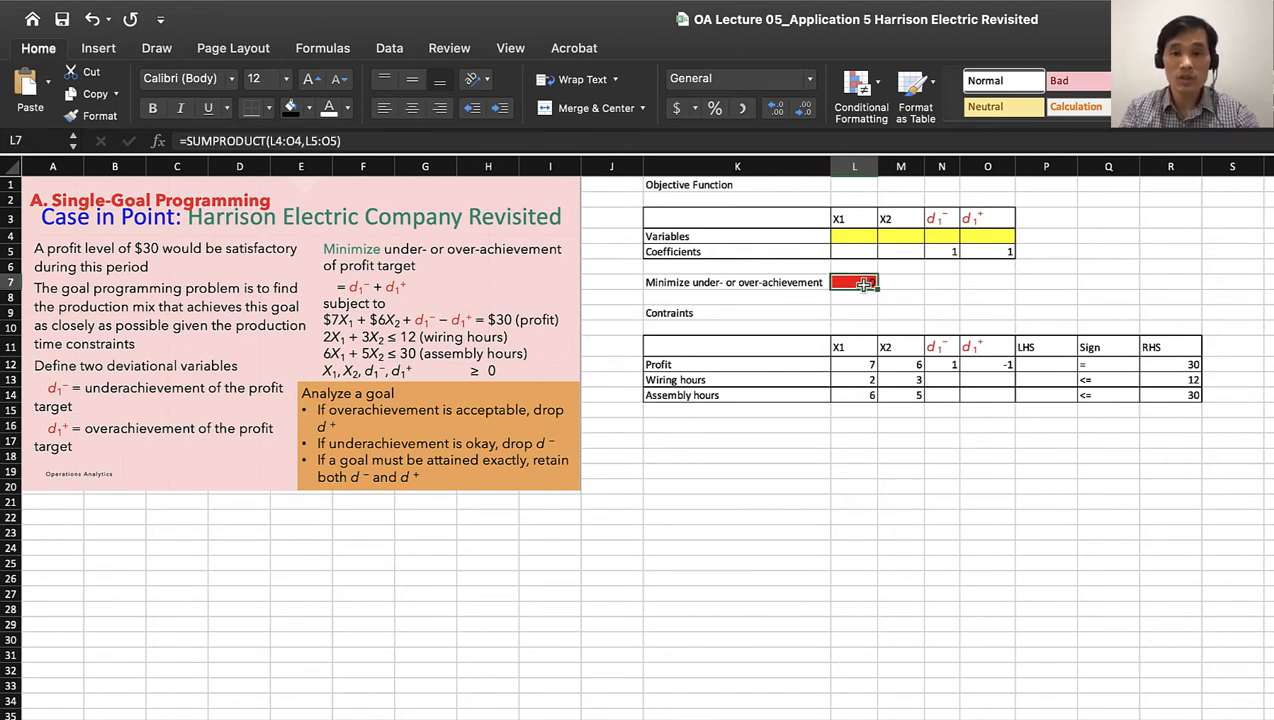
text(Mi)
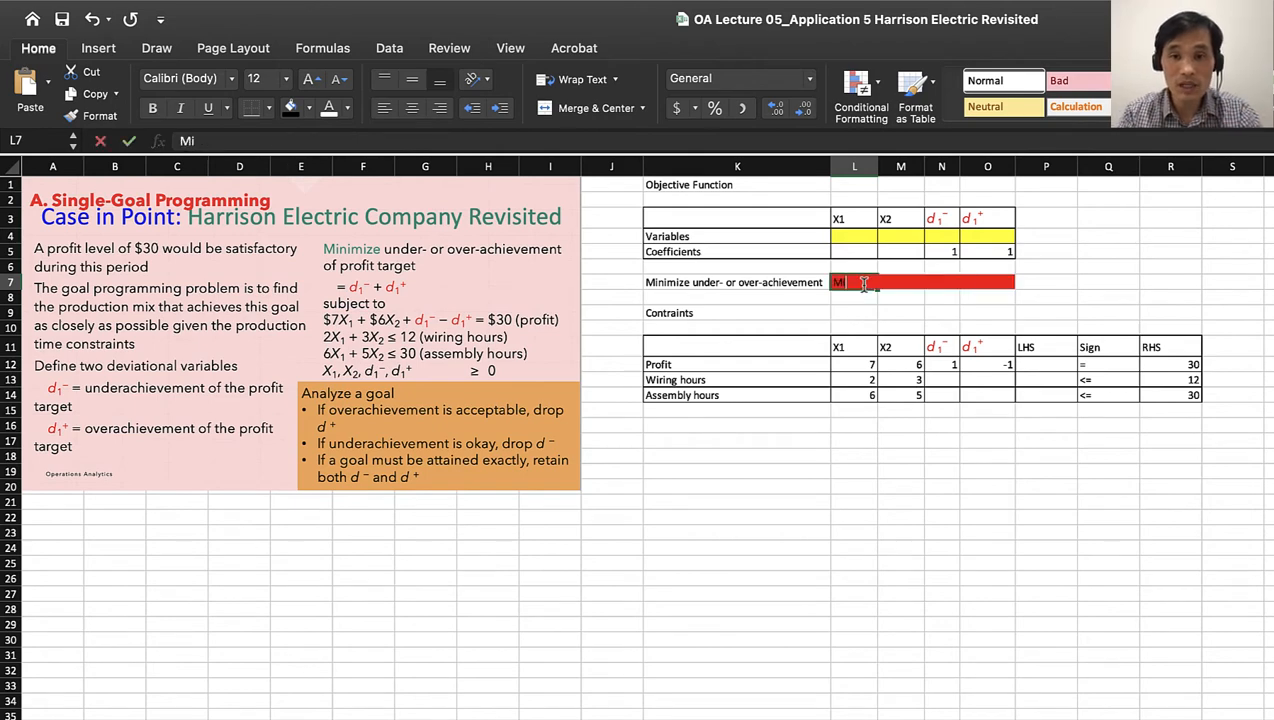
text(n=min)
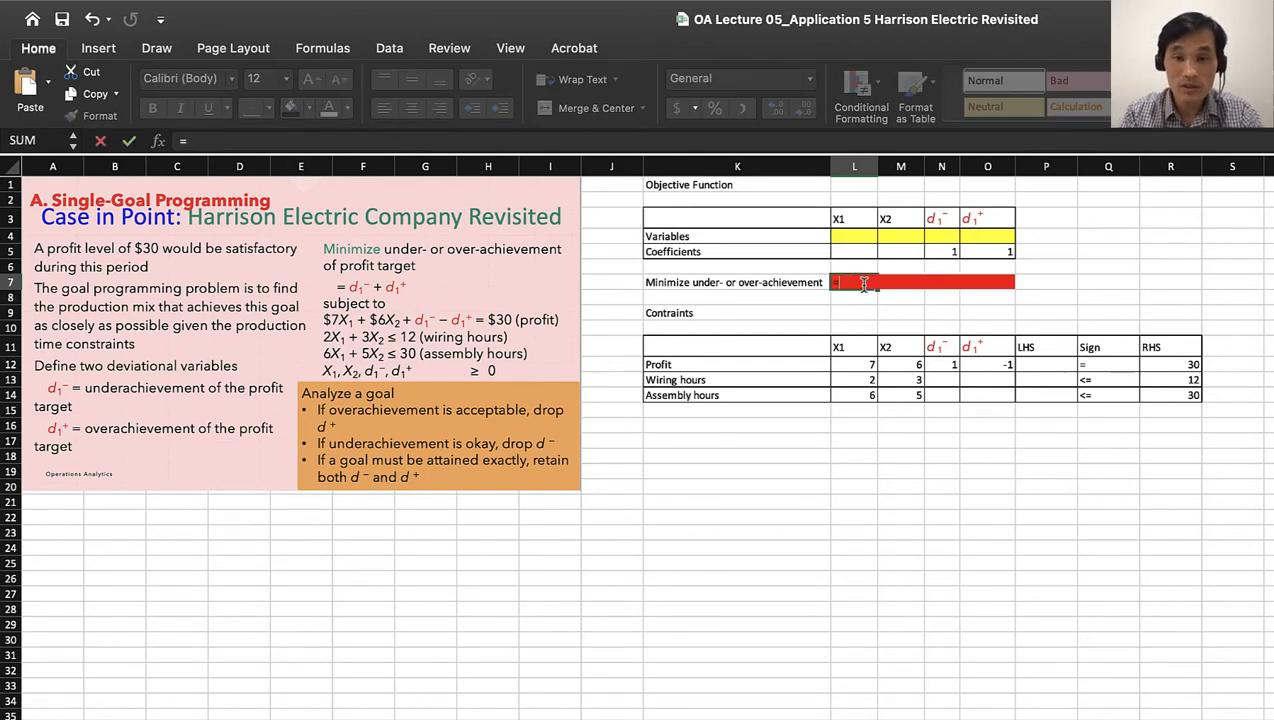
key(BackSpace)
key(BackSpace)
key(BackSpace)
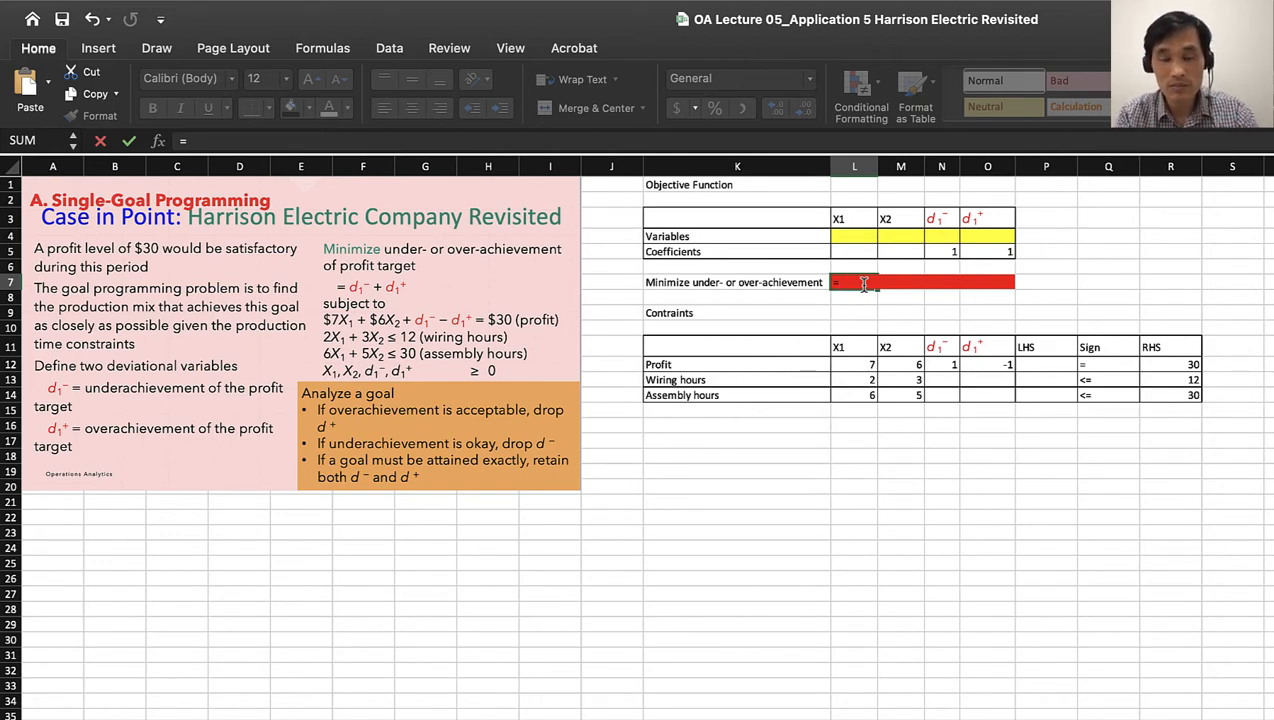
text(sumproduct)
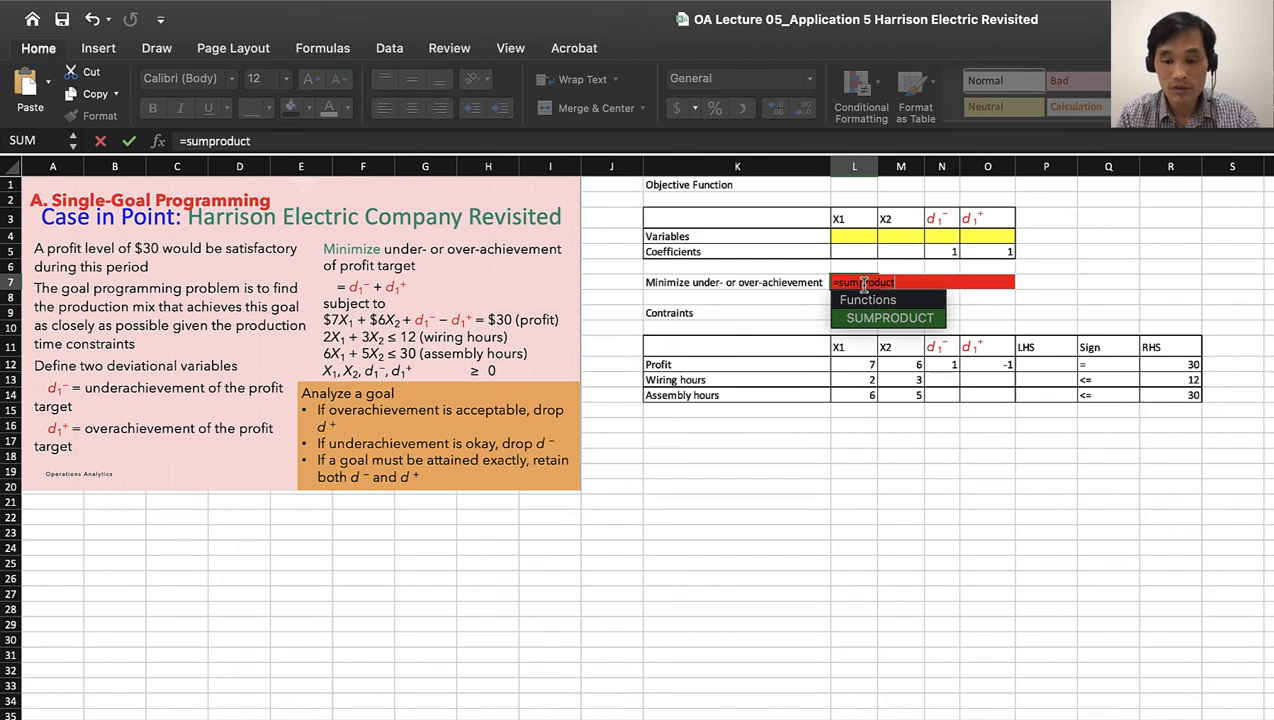
text(()
drag(848, 236, 990, 234)
text(,)
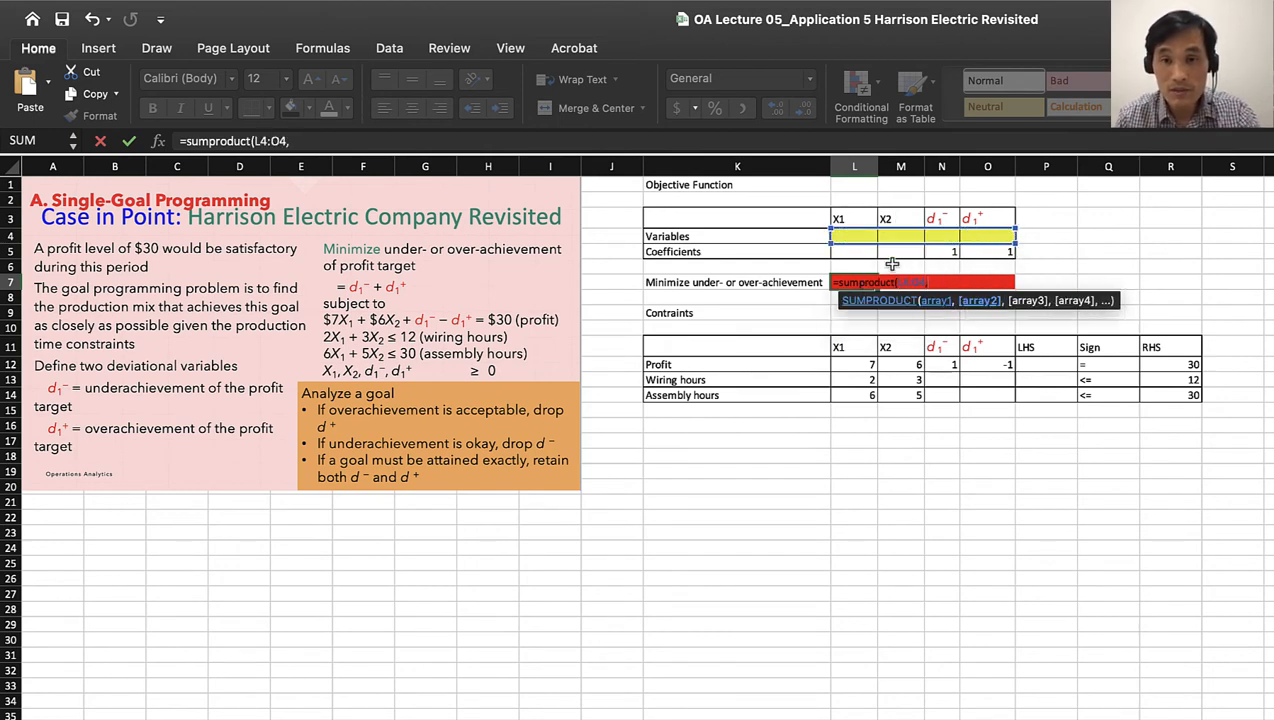
drag(848, 251, 998, 258)
key(Return)
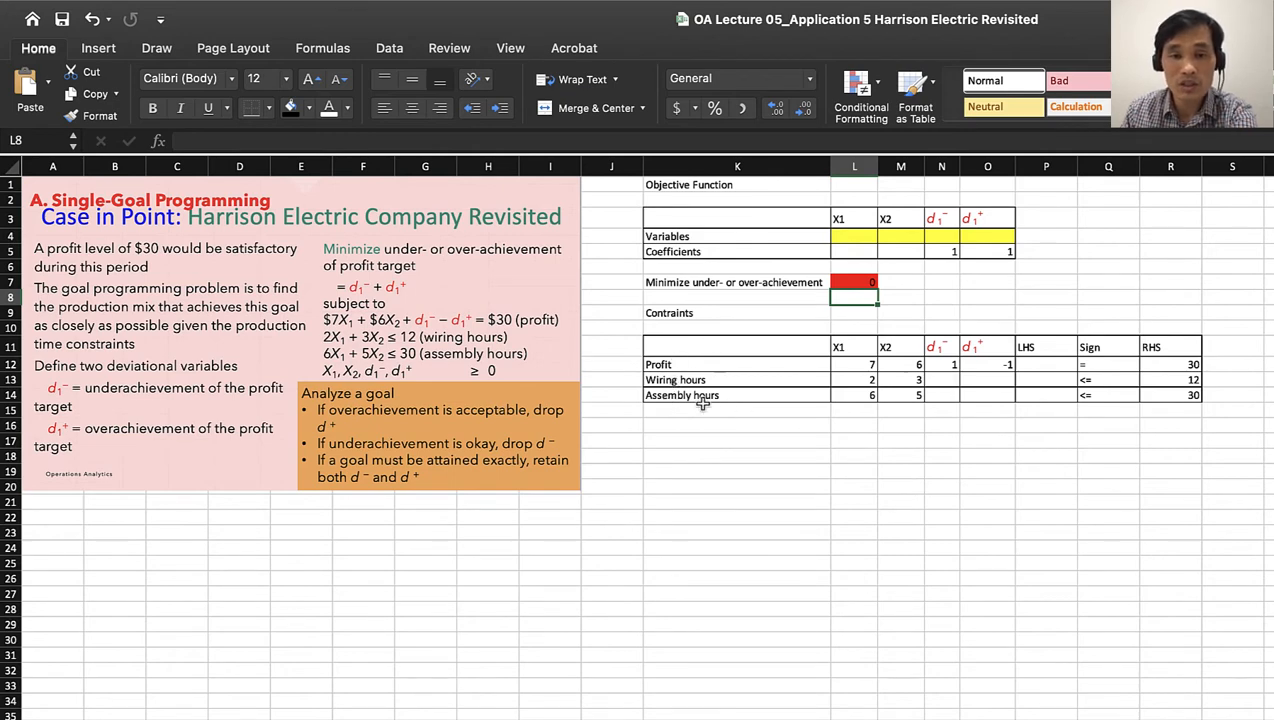
Step: Enter =SUMPRODUCT(L4:O4,L12:O12) in P12 as the LHS of the profit constraint
click(1046, 365)
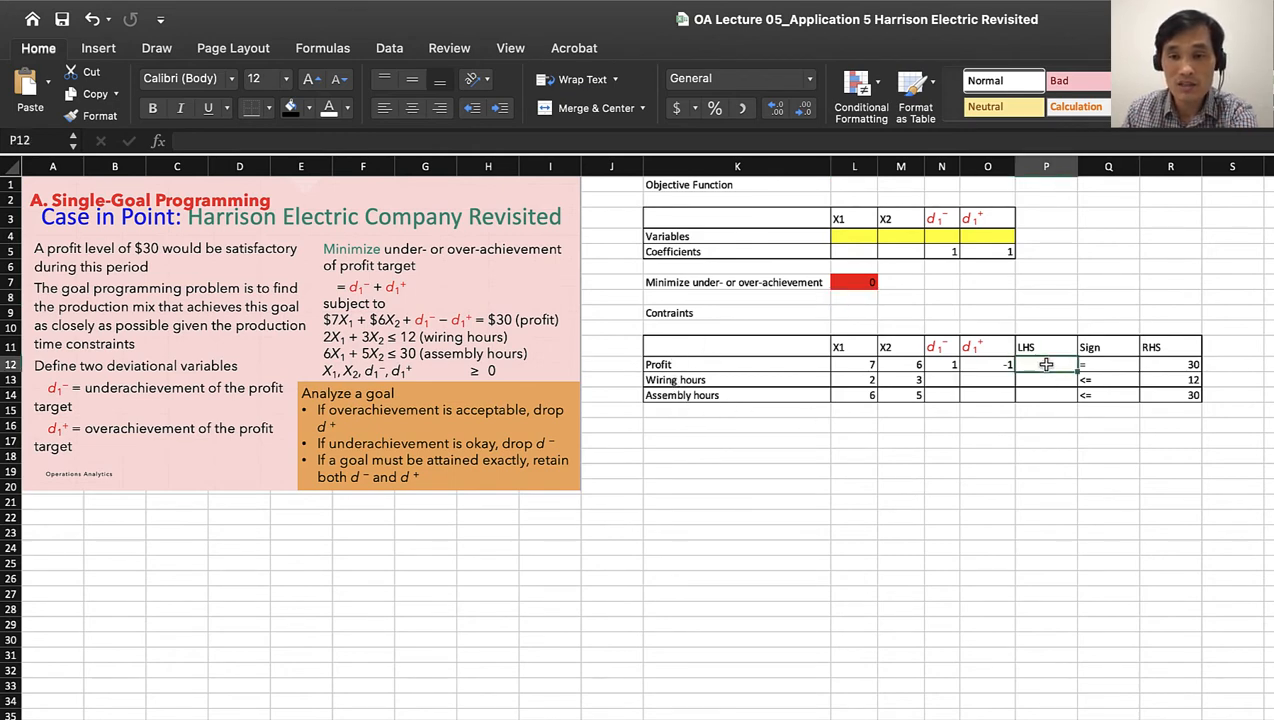
text(=)
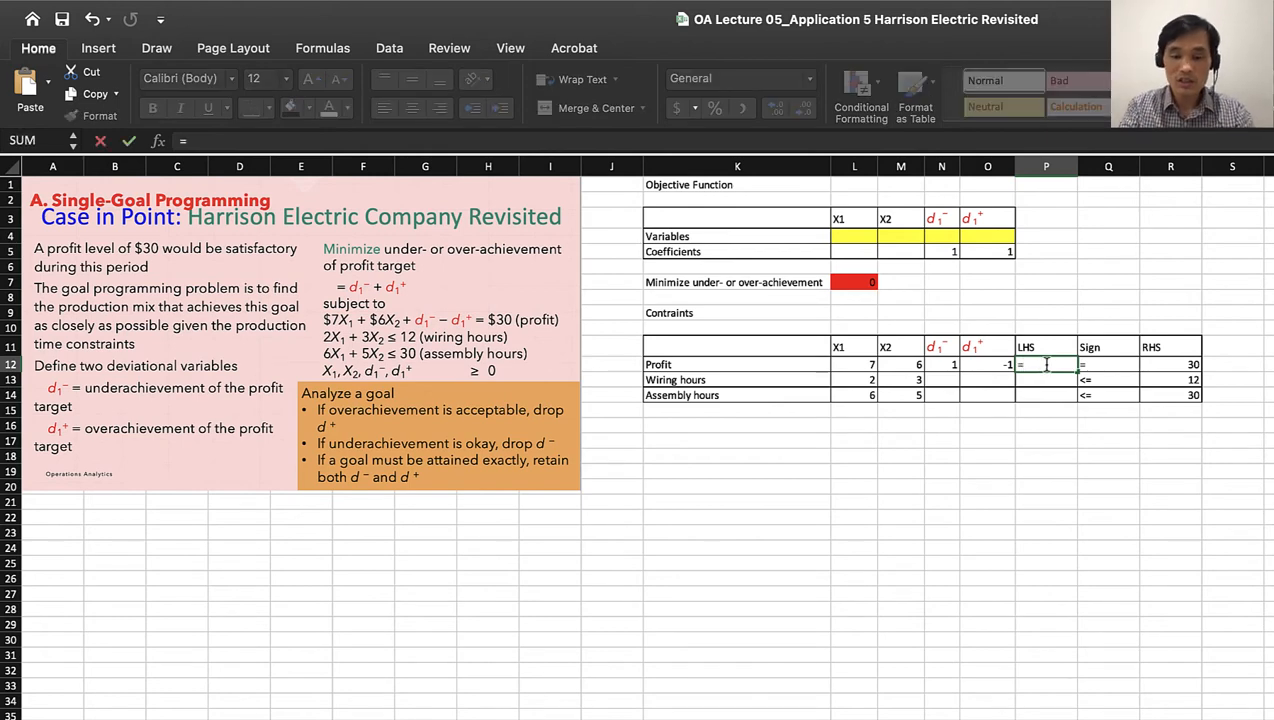
text(sumproduct()
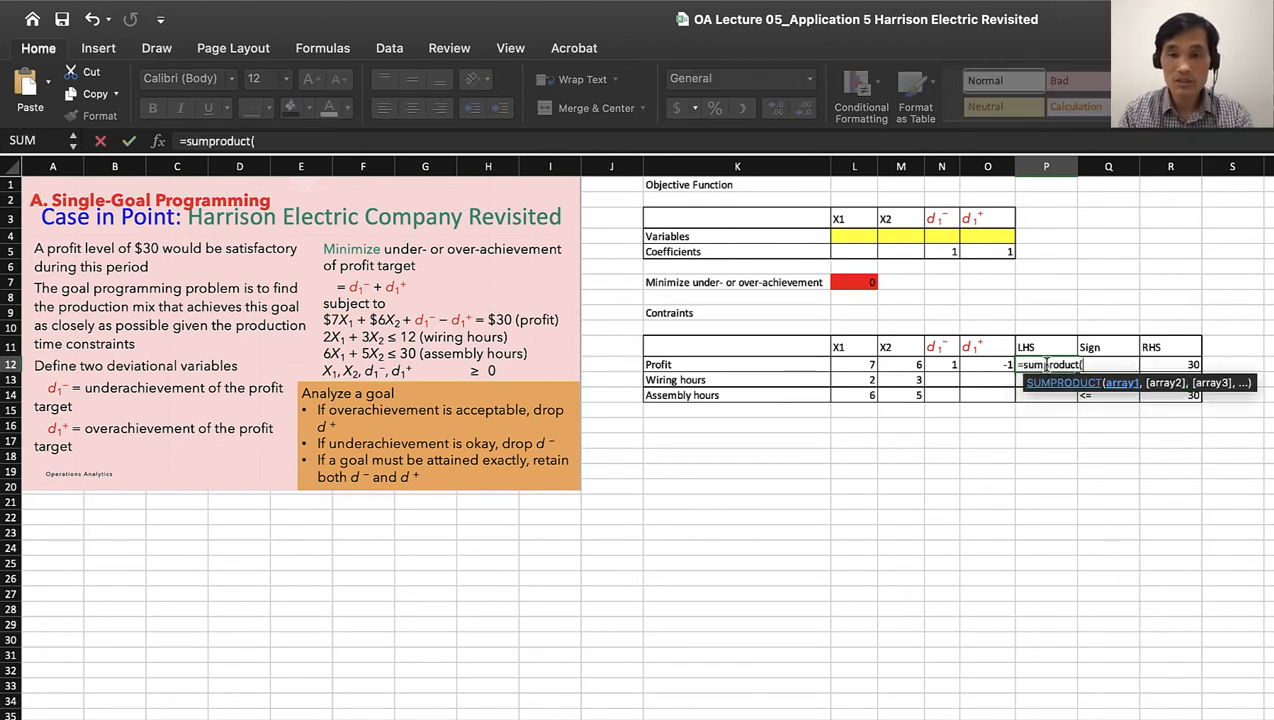
drag(856, 236, 985, 233)
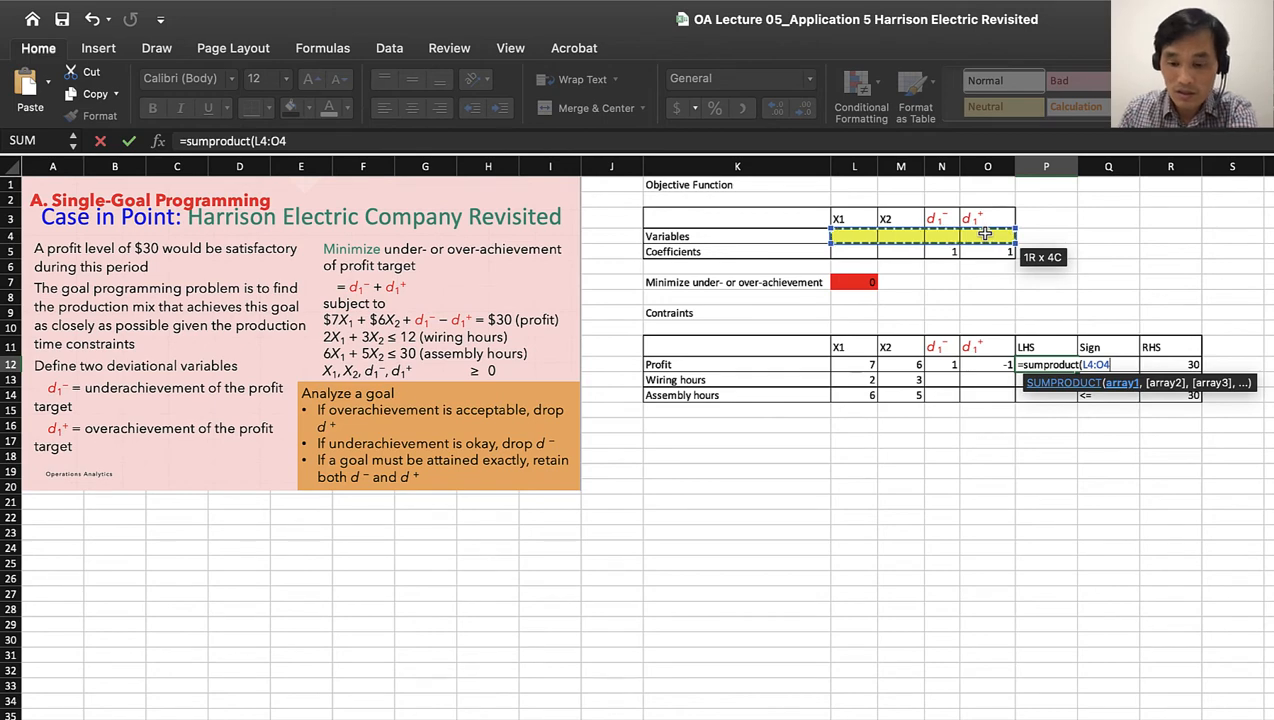
text(,)
click(848, 364)
drag(848, 364, 980, 366)
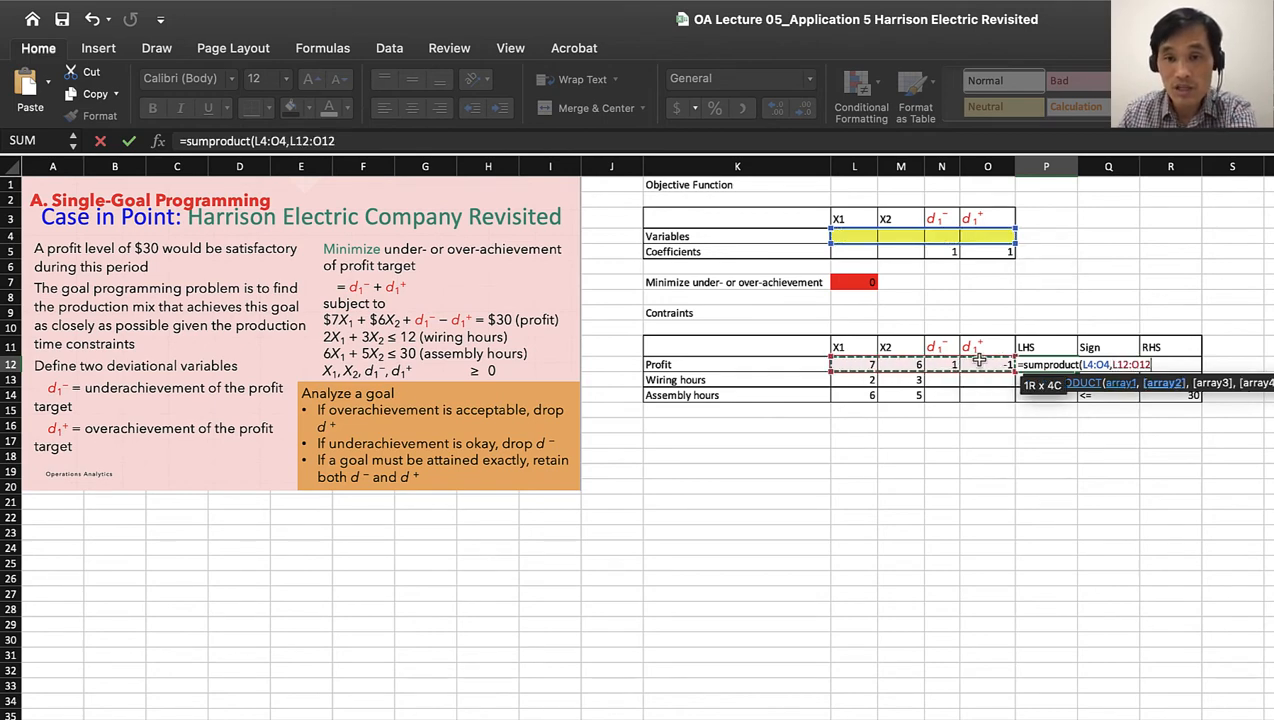
key(Up)
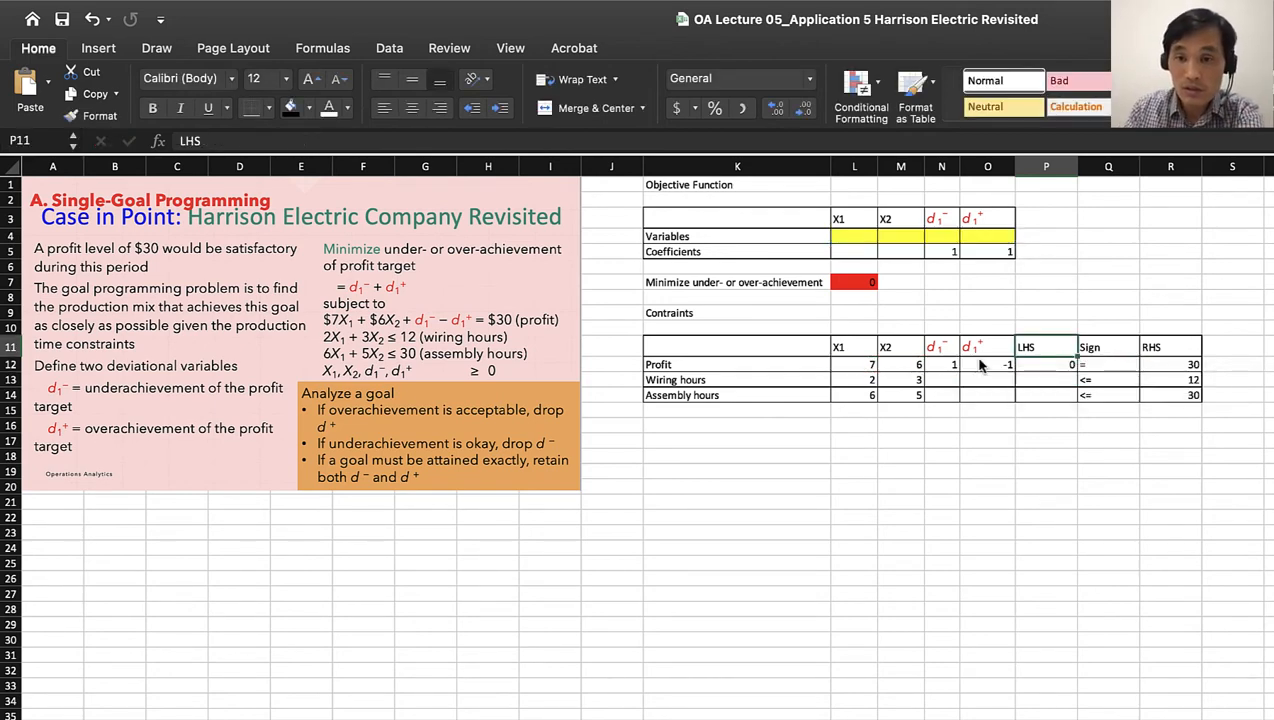
Step: Make the variable range absolute in the P12 formula, giving =SUMPRODUCT($L$4:$O$4,L12:O12)
double_click(1055, 365)
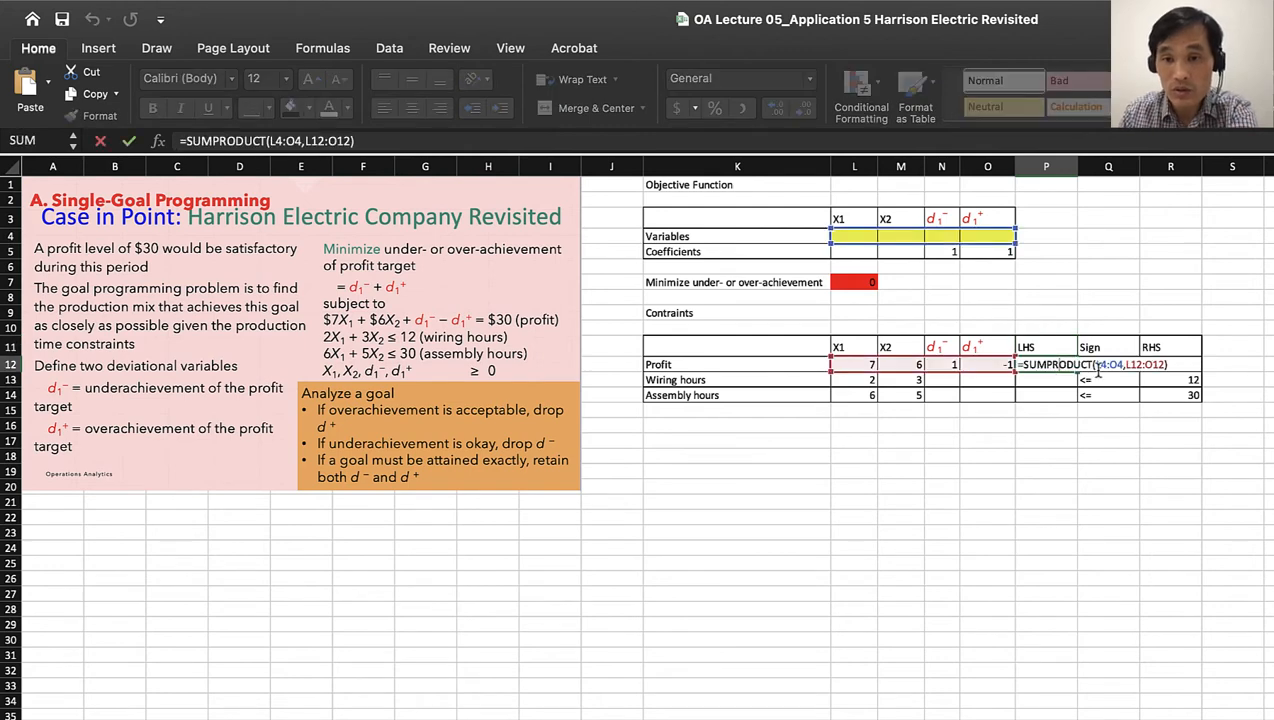
click(1097, 365)
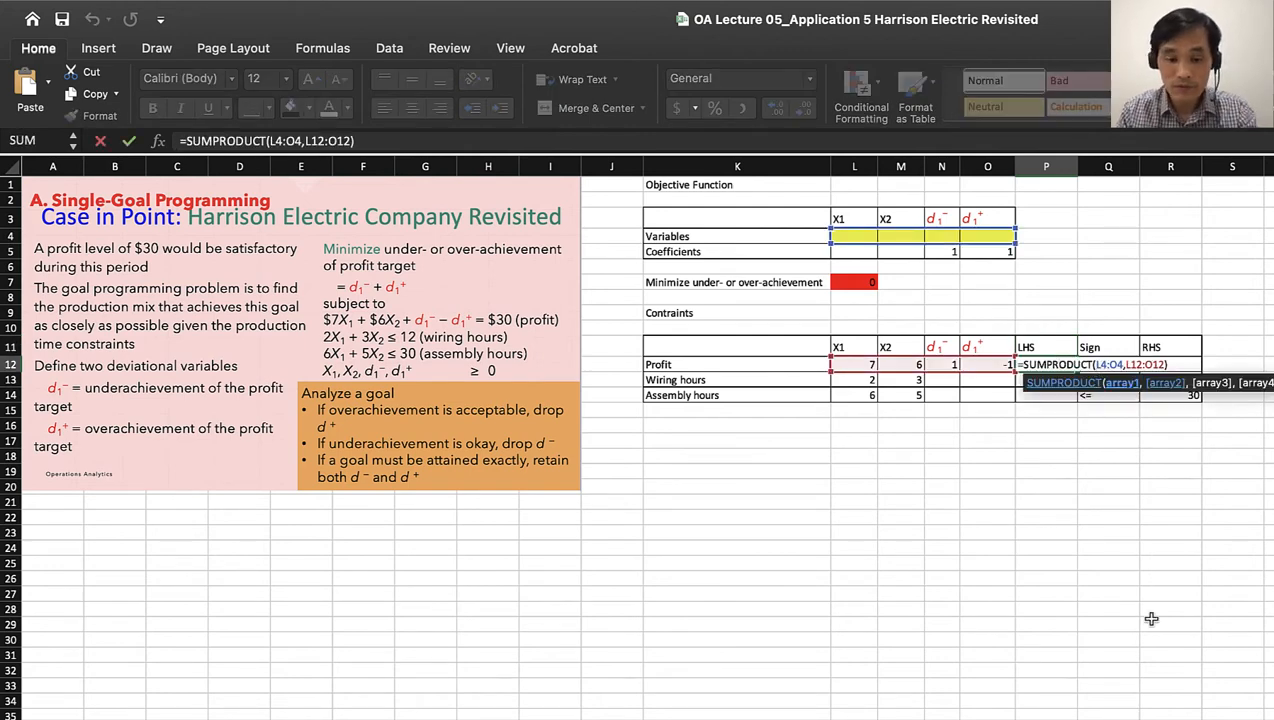
text($)
key(Right)
text($)
text($)
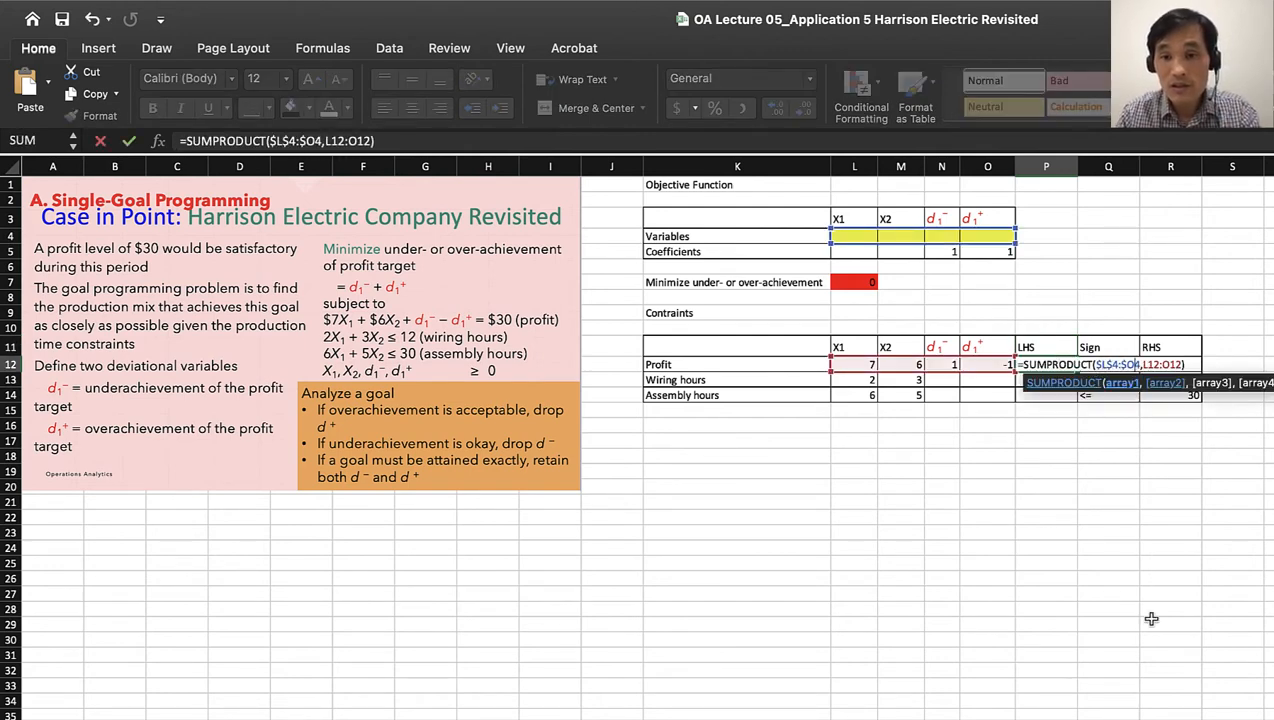
key(Right)
text($)
key(Return)
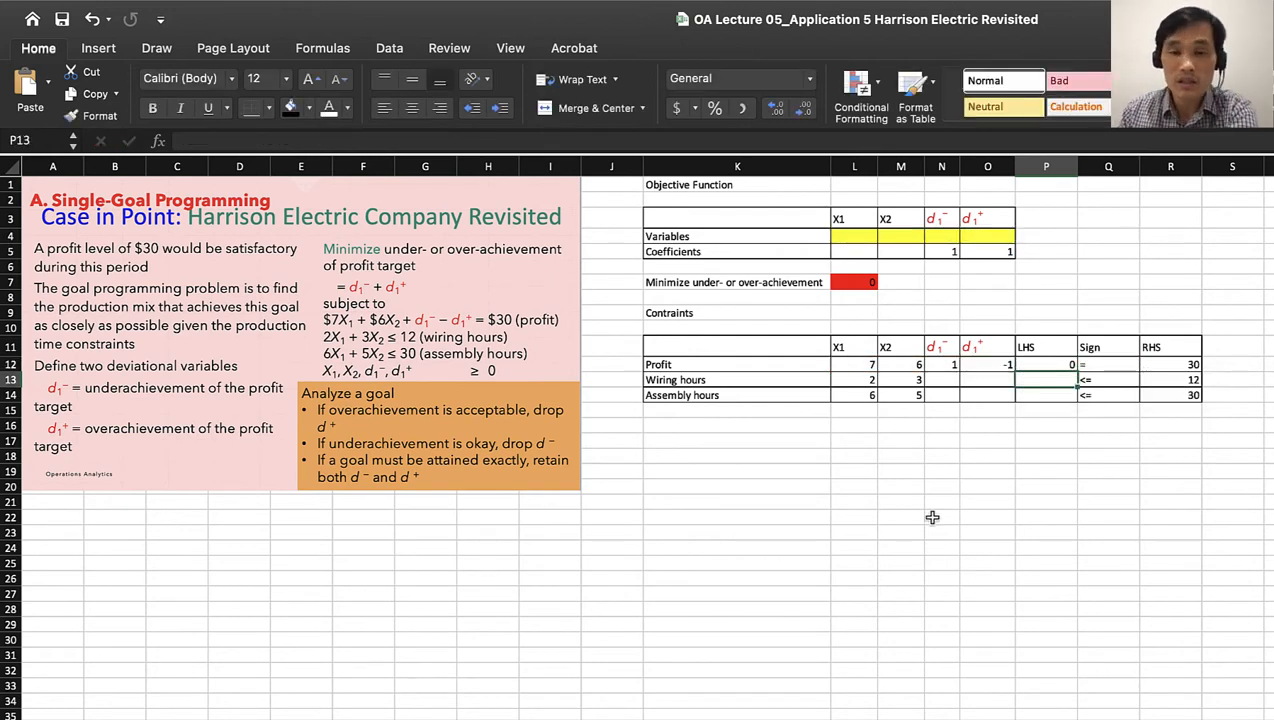
Step: Copy the P12 formula down to P14 for the wiring and assembly hours constraints
click(1068, 367)
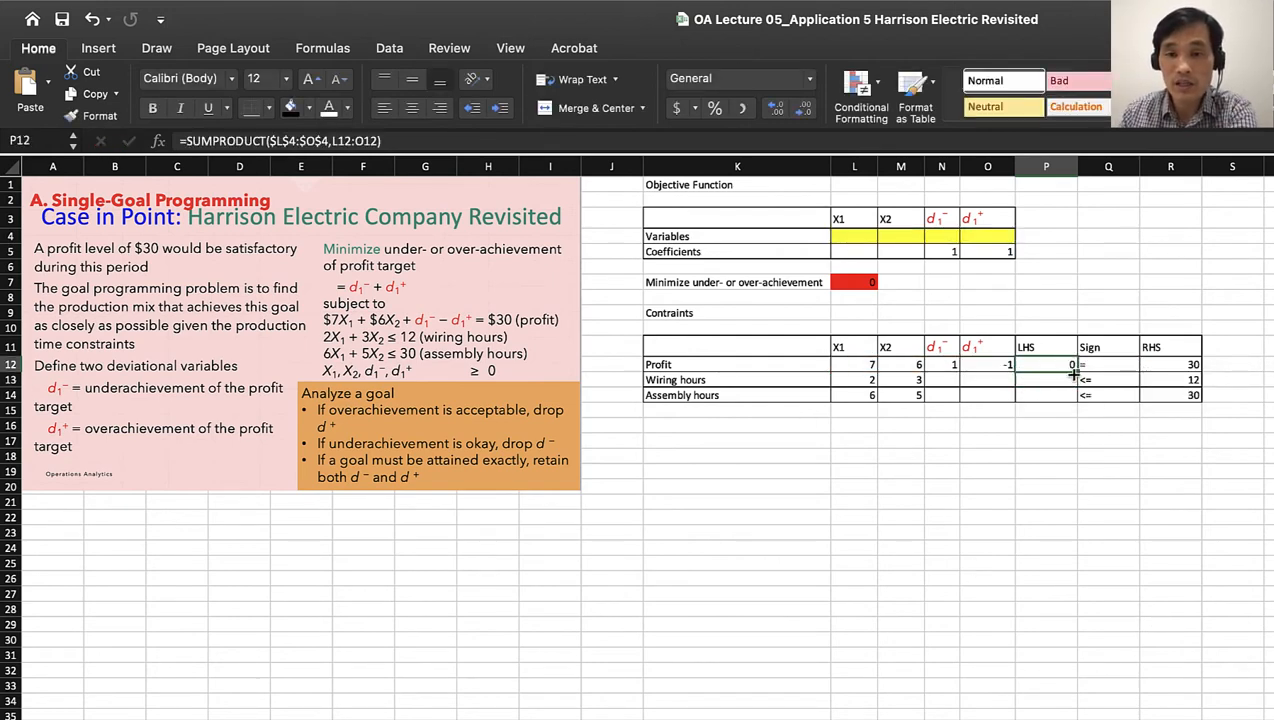
drag(1078, 371, 1076, 400)
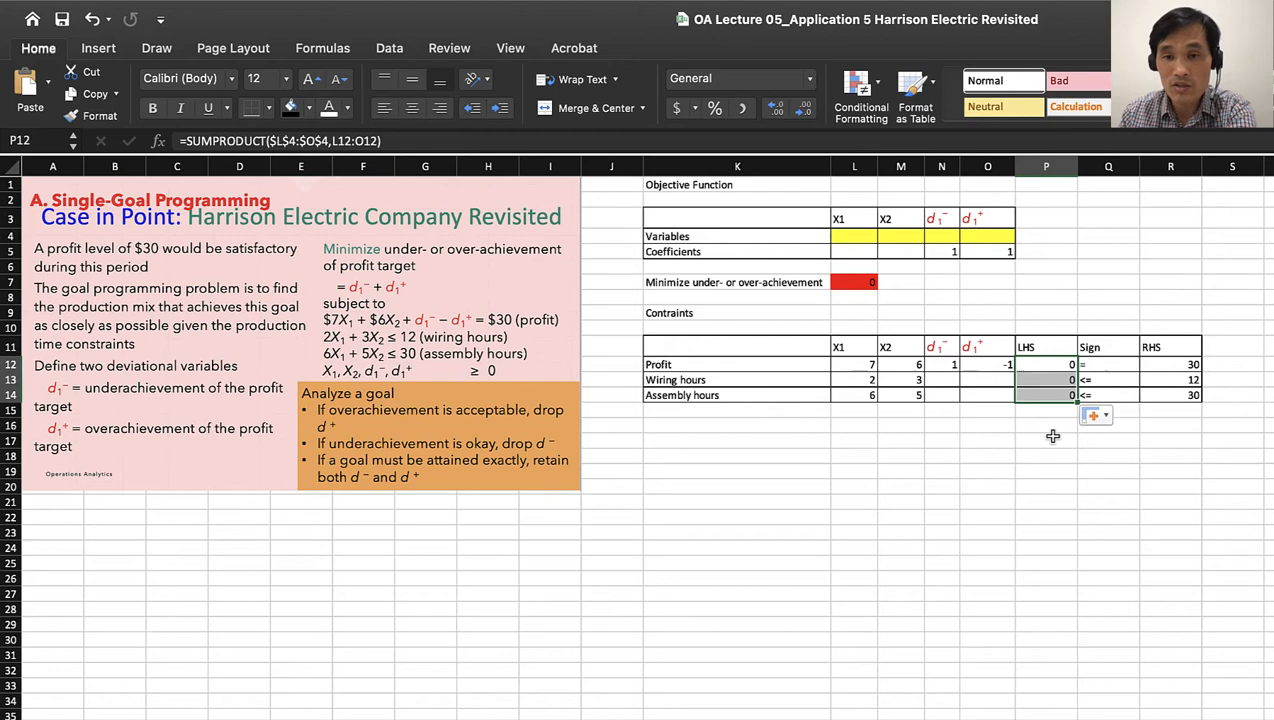
click(1026, 484)
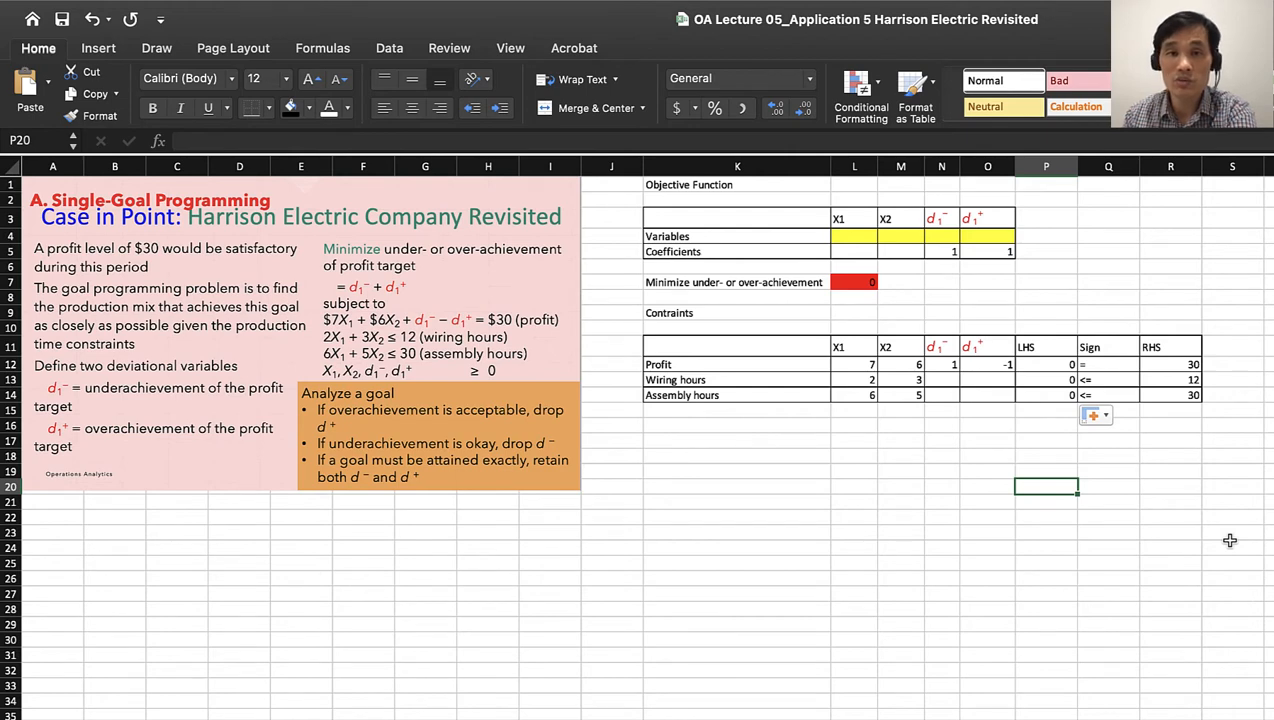
key(Right)
key(Right)
key(Right)
key(Right)
key(Right)
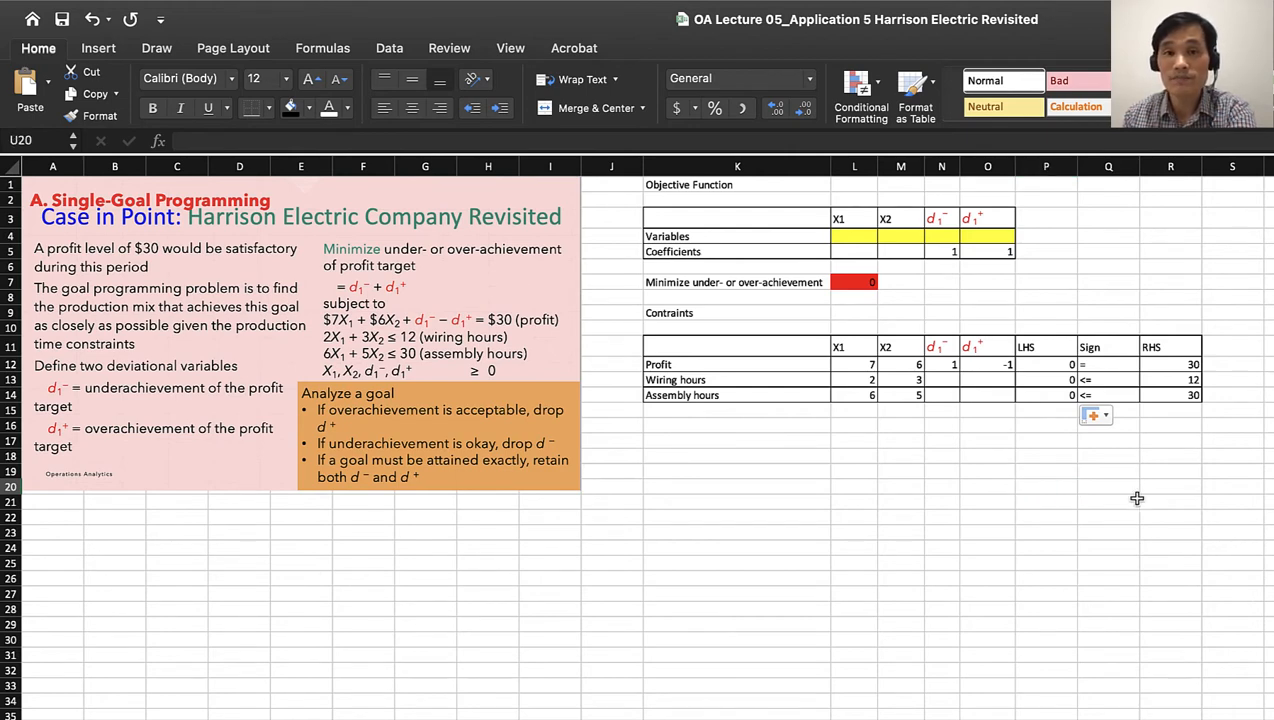
Step: Open Solver and set the objective to cell L7, with L4:O4 as the changing variable cells
click(389, 49)
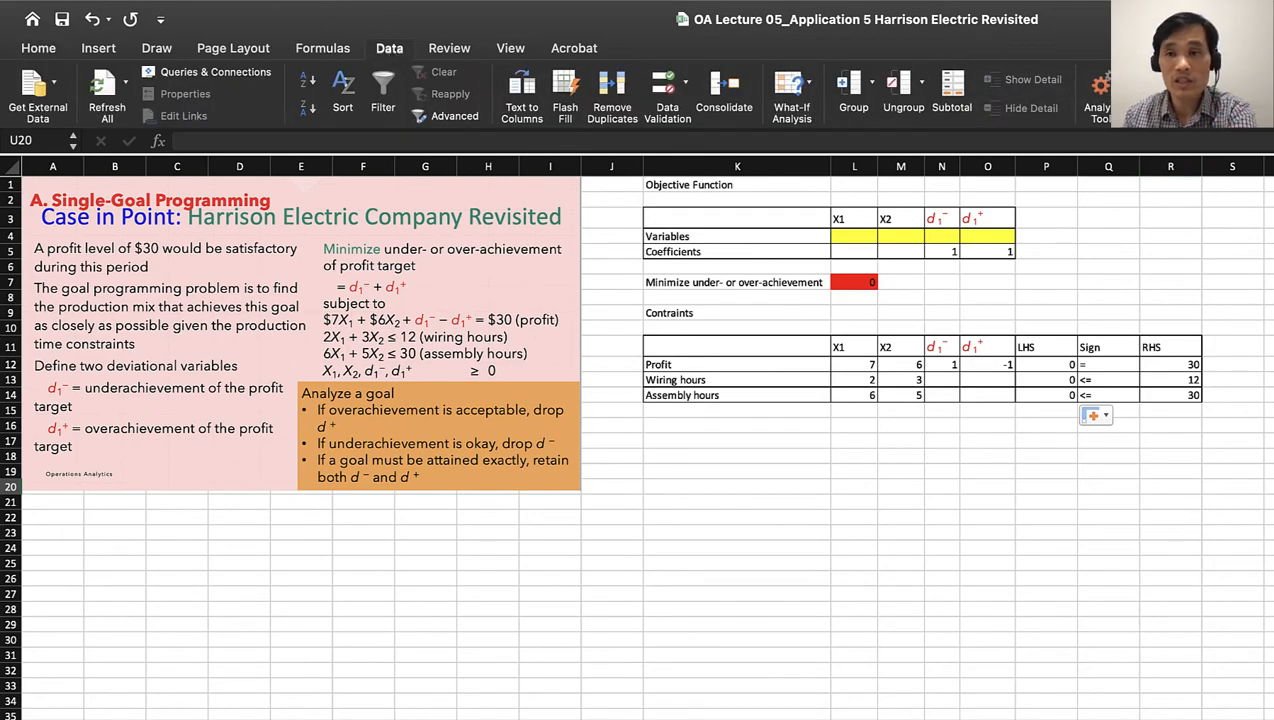
click(1171, 93)
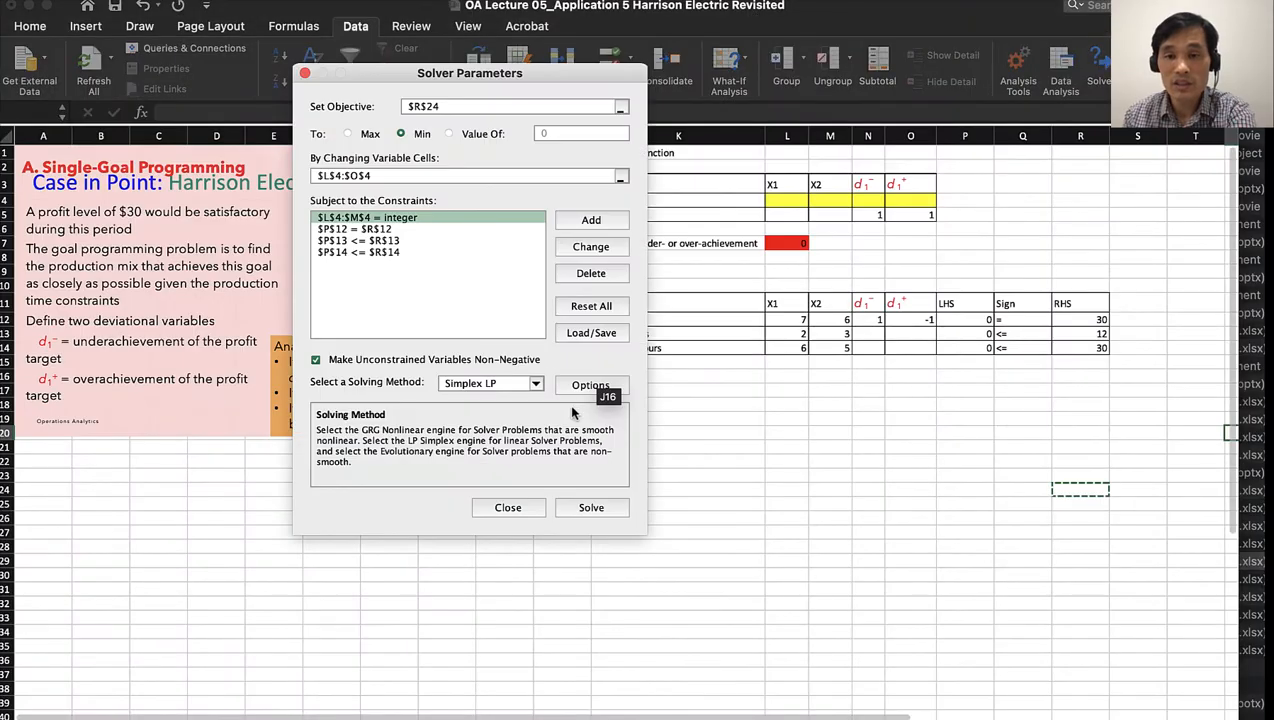
drag(529, 70, 799, 374)
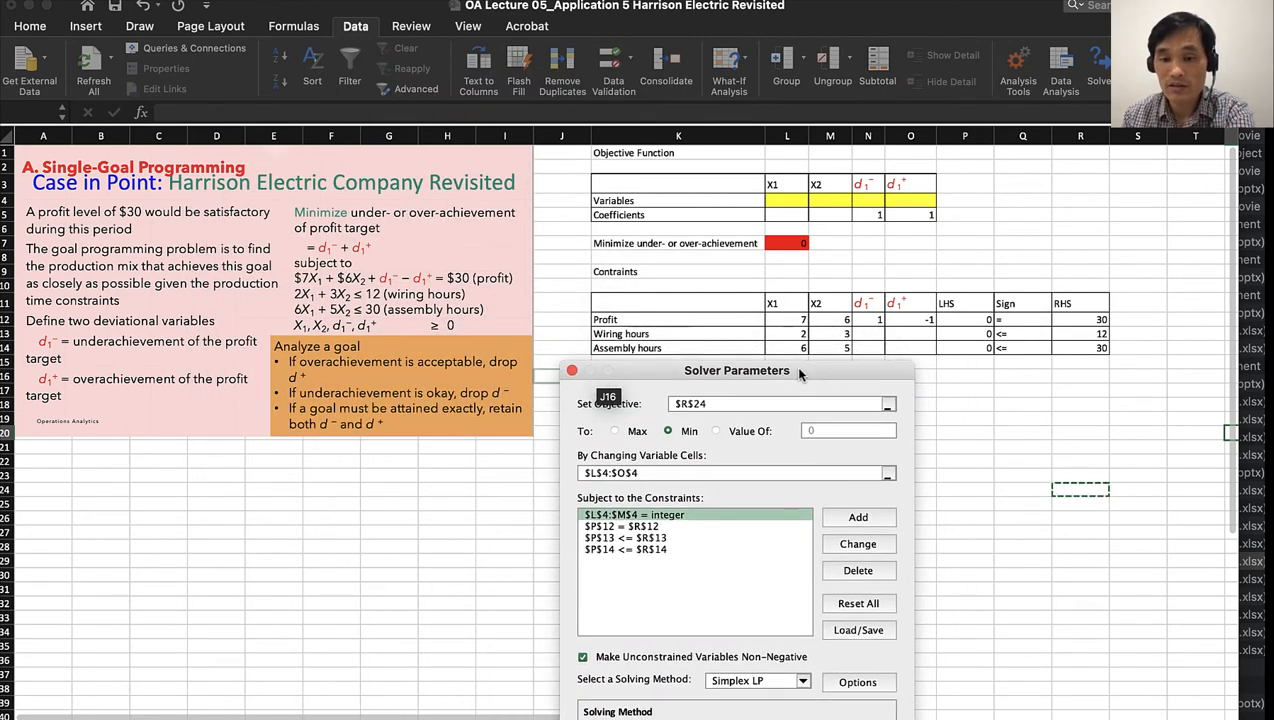
click(882, 404)
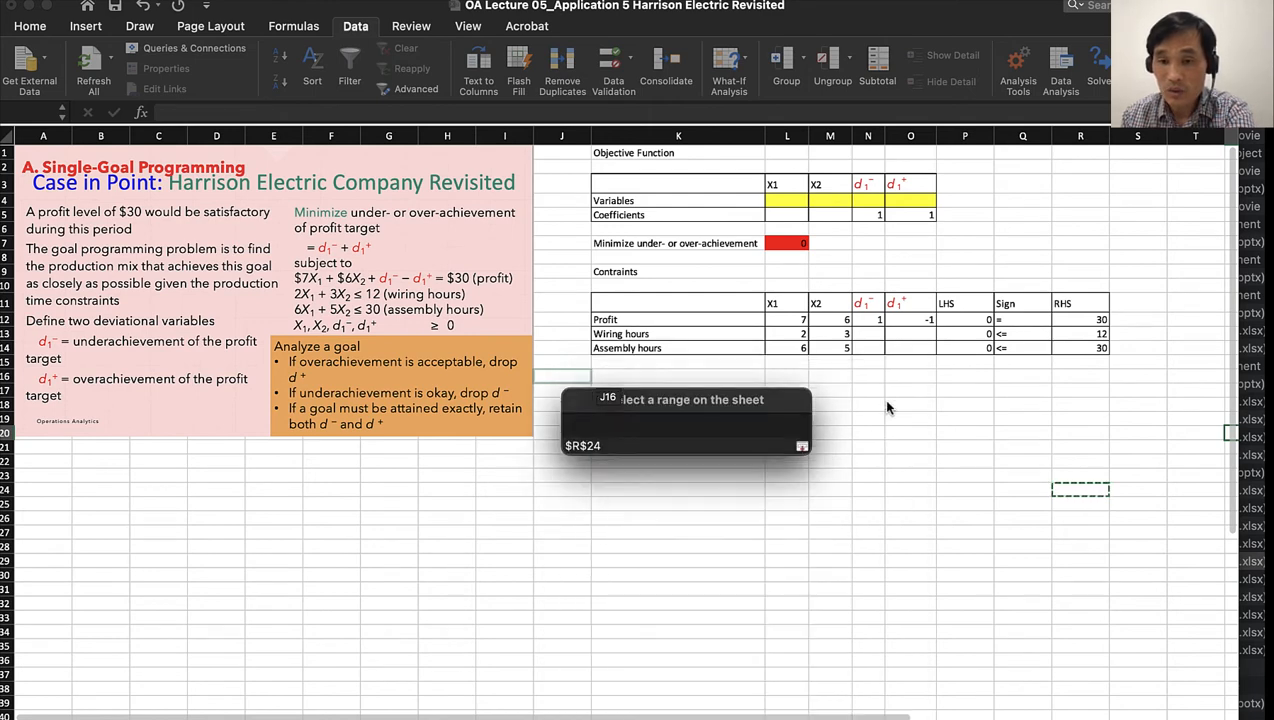
click(786, 246)
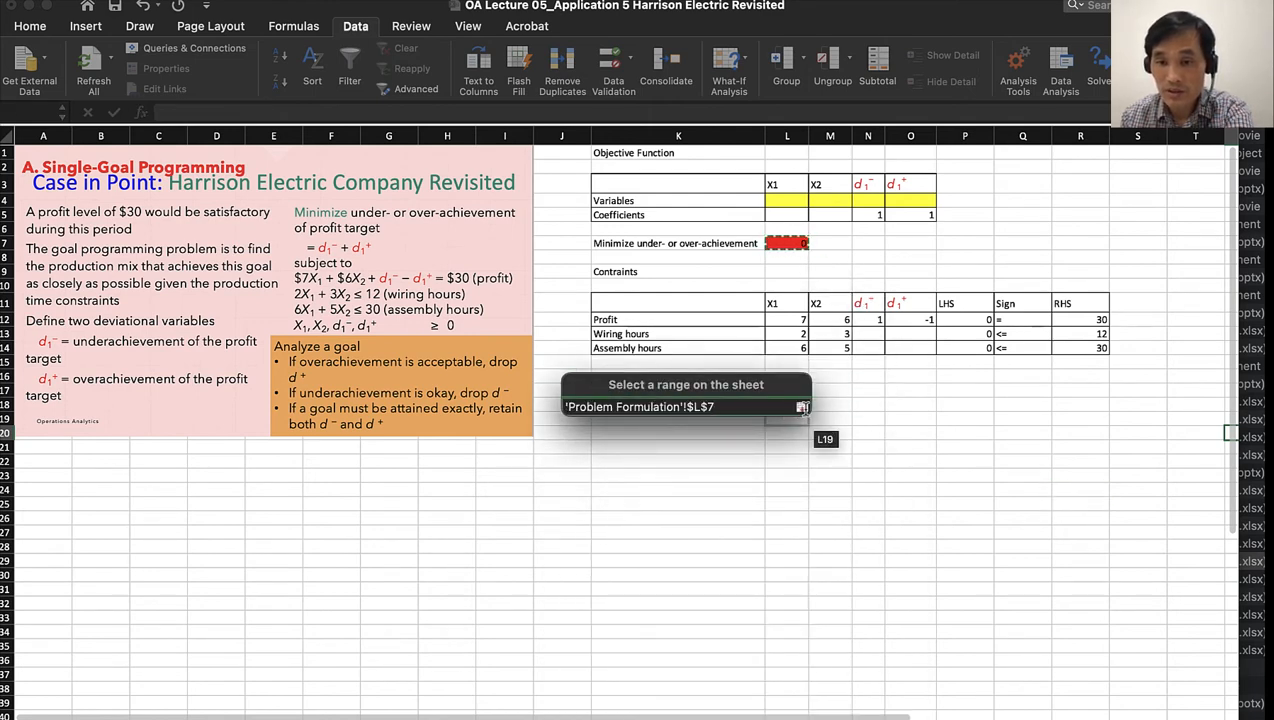
click(801, 407)
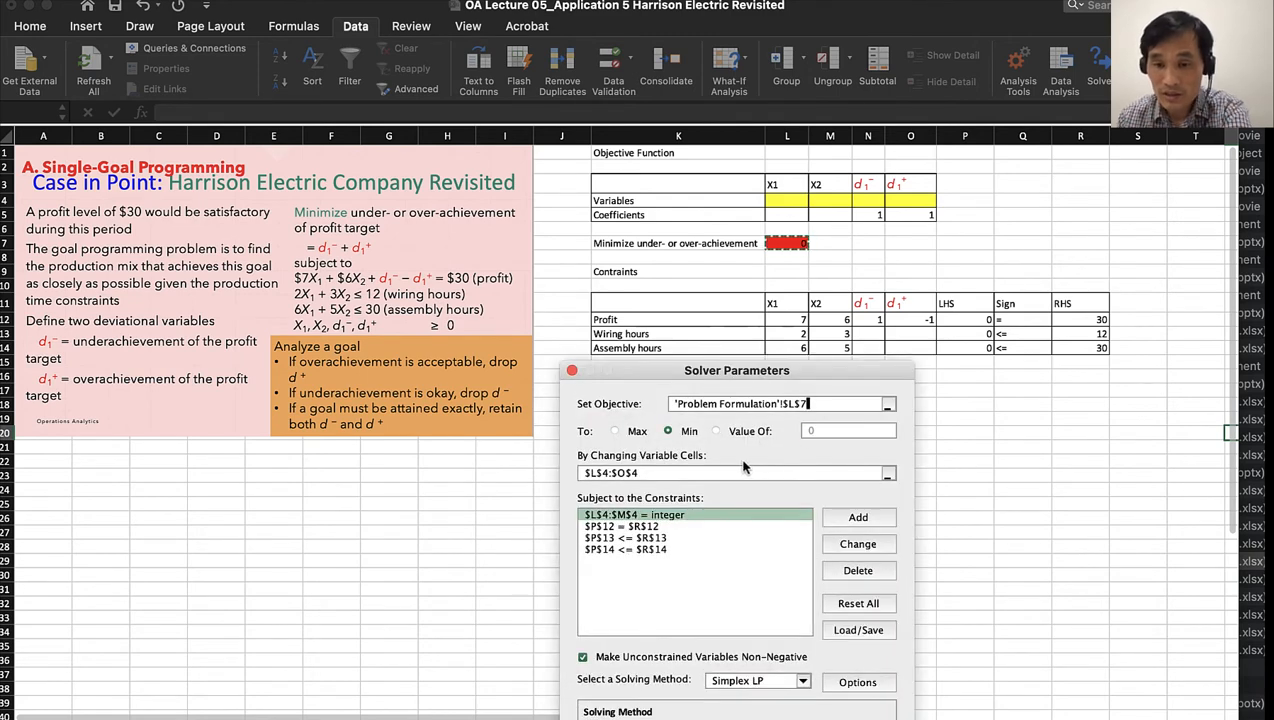
click(886, 477)
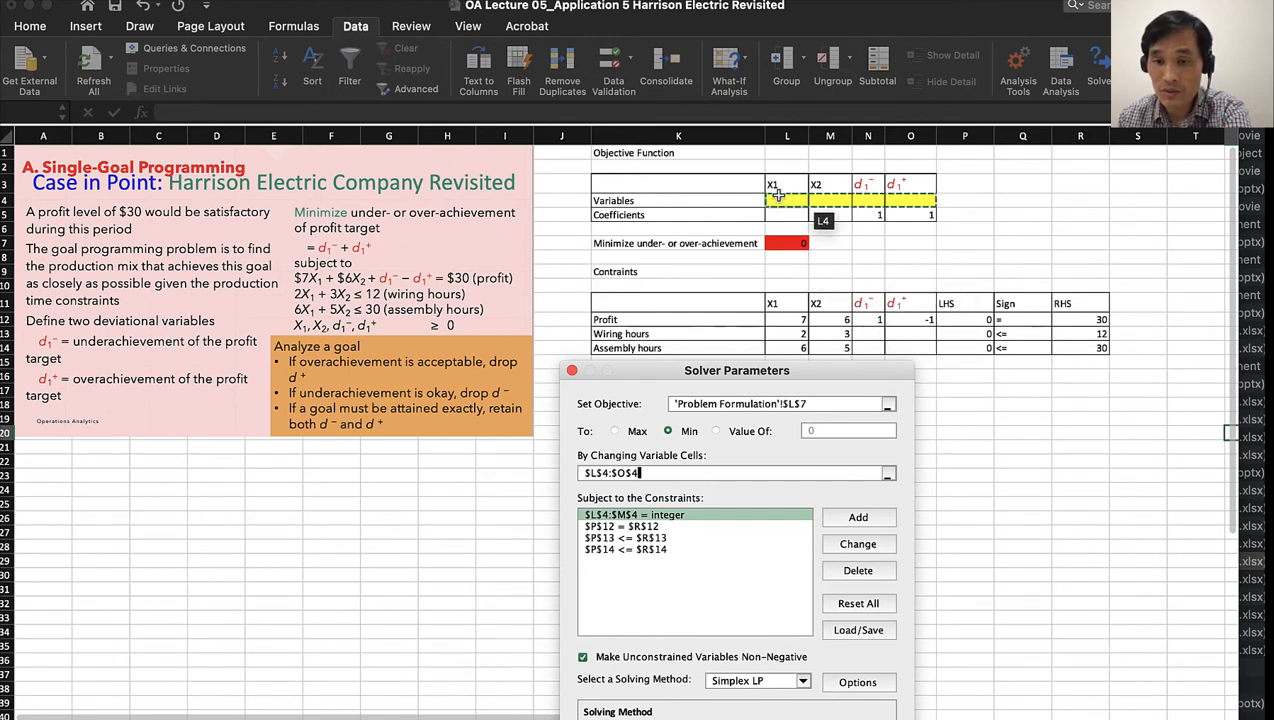
drag(778, 197, 915, 200)
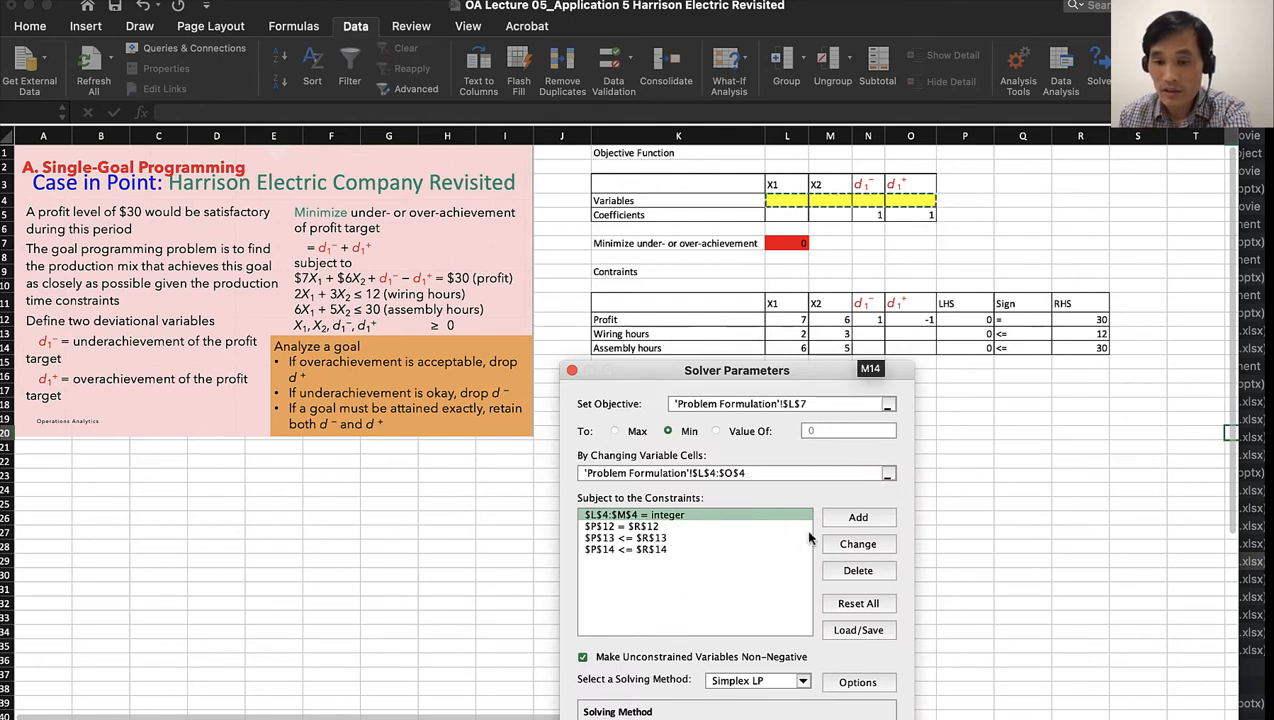
click(857, 517)
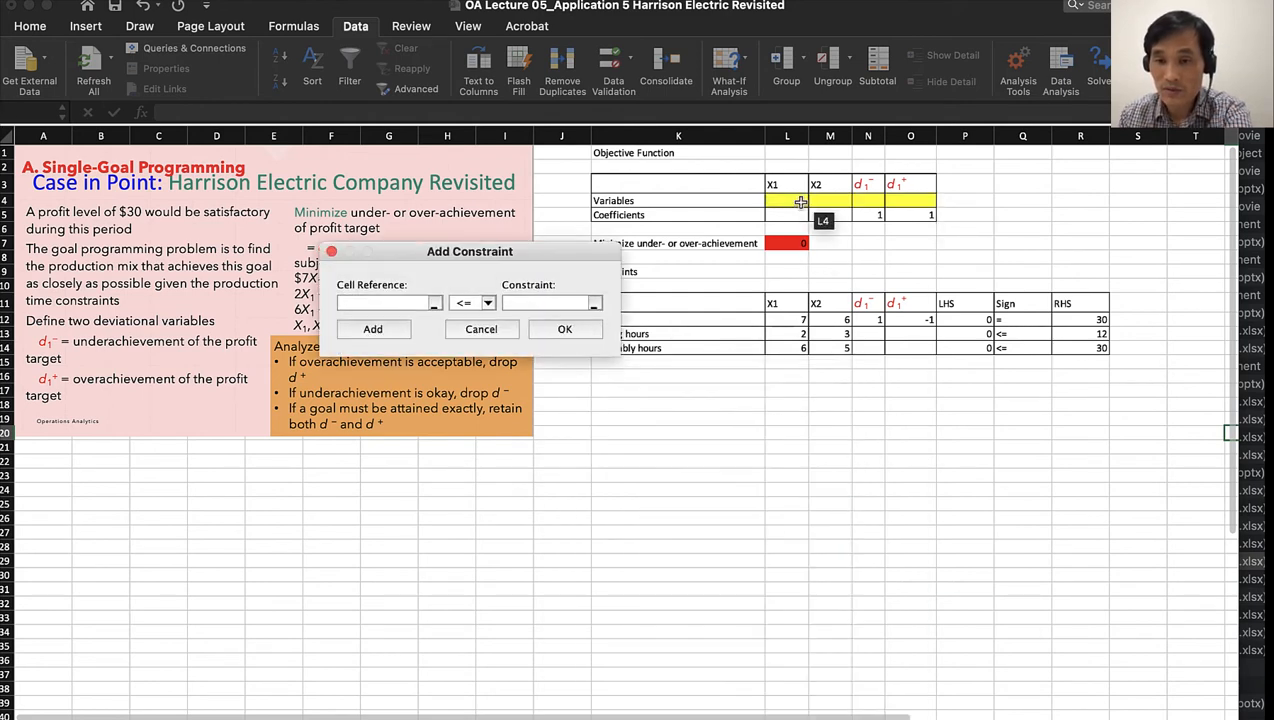
drag(801, 202, 915, 200)
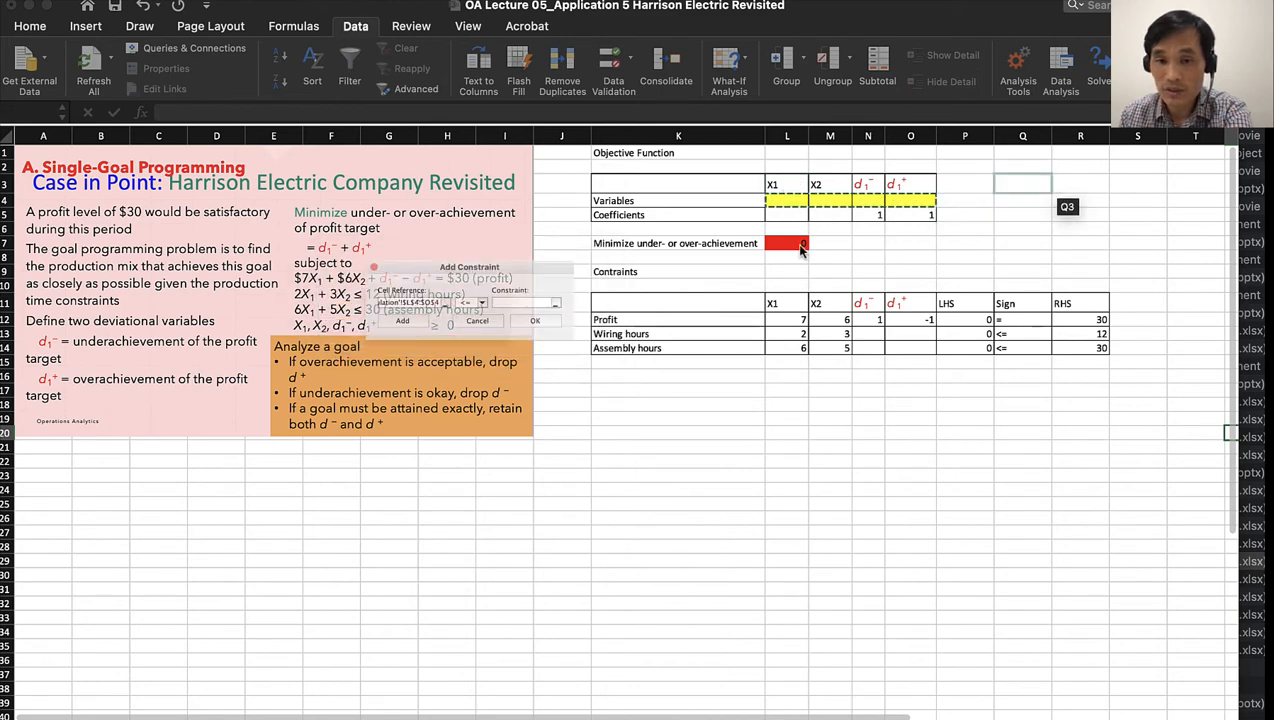
click(474, 305)
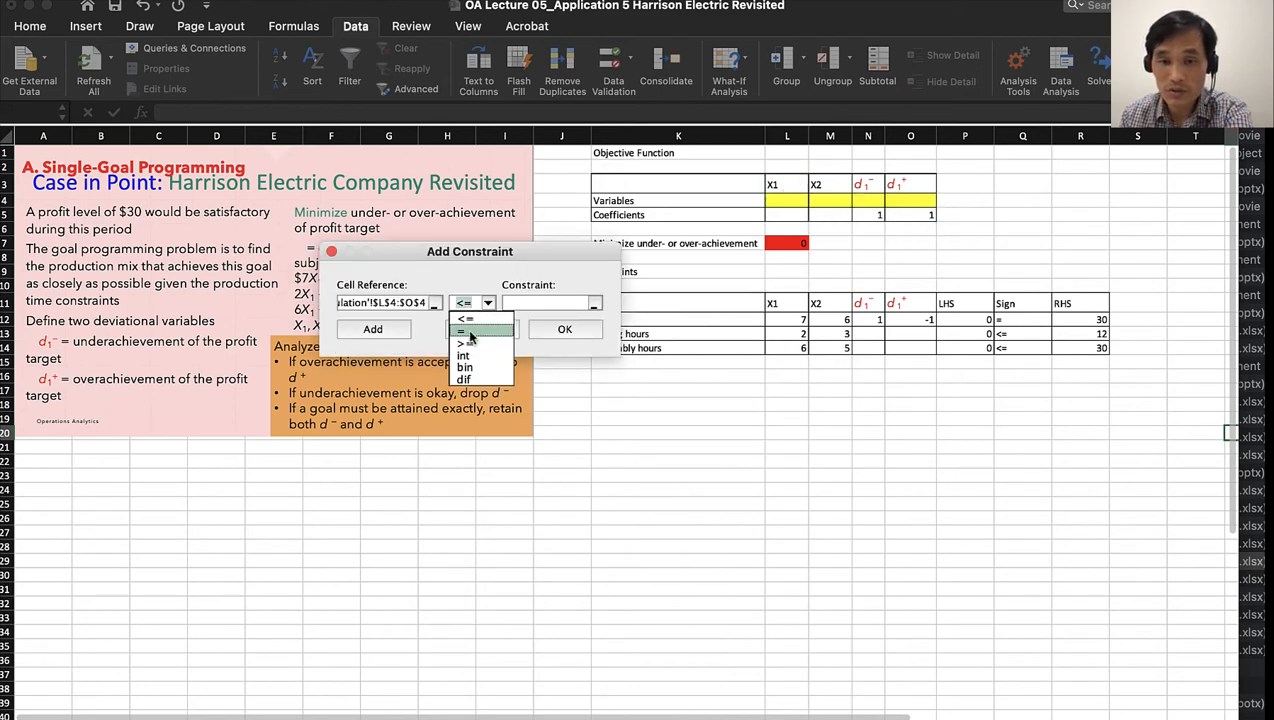
click(466, 367)
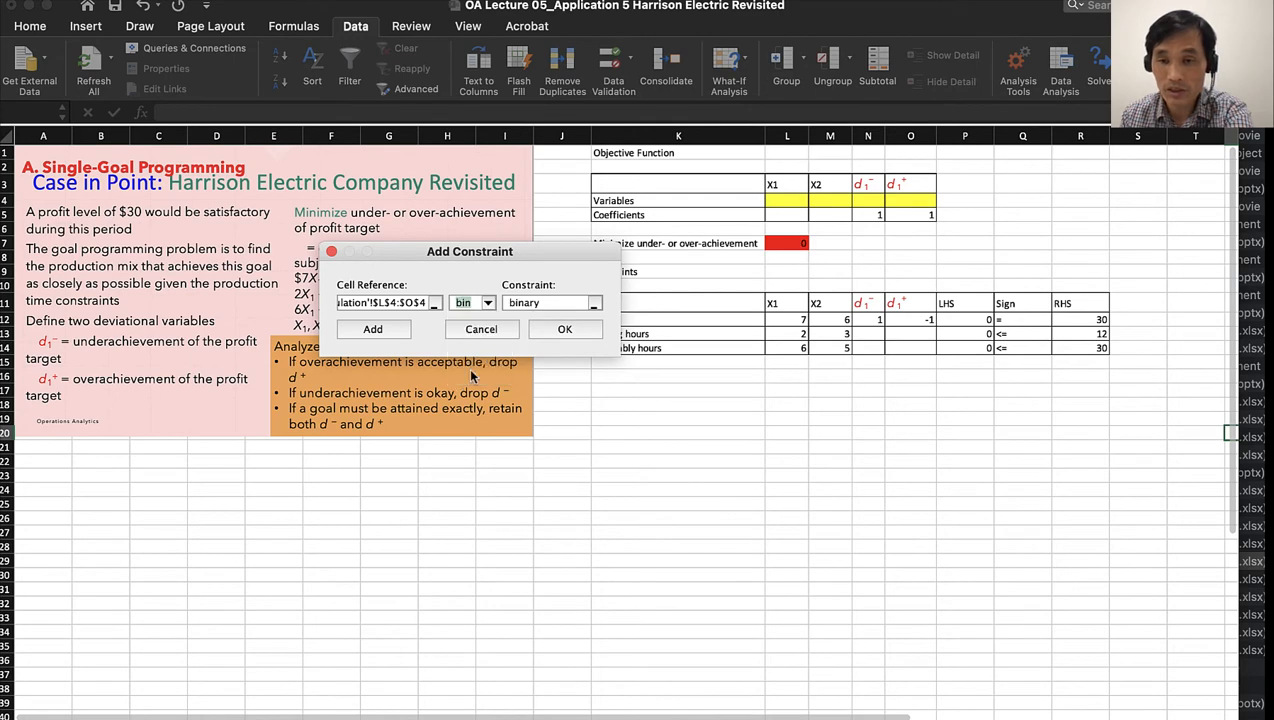
click(563, 330)
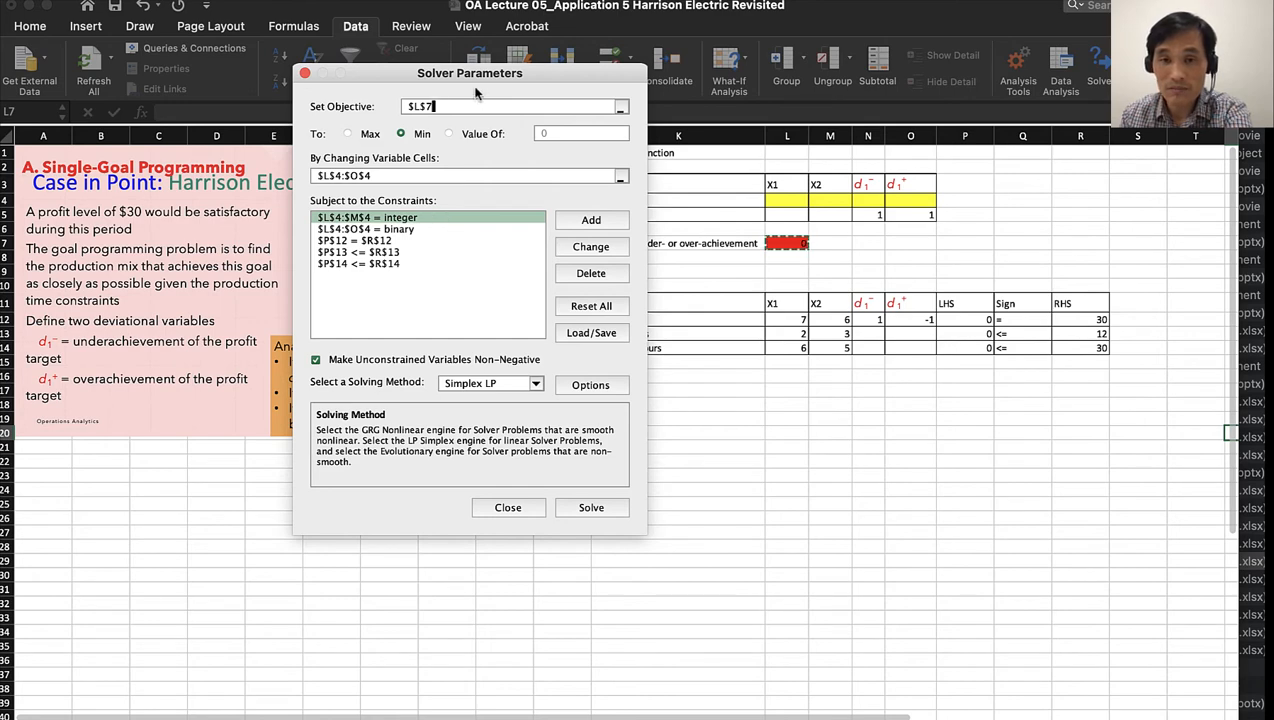
drag(474, 80, 571, 129)
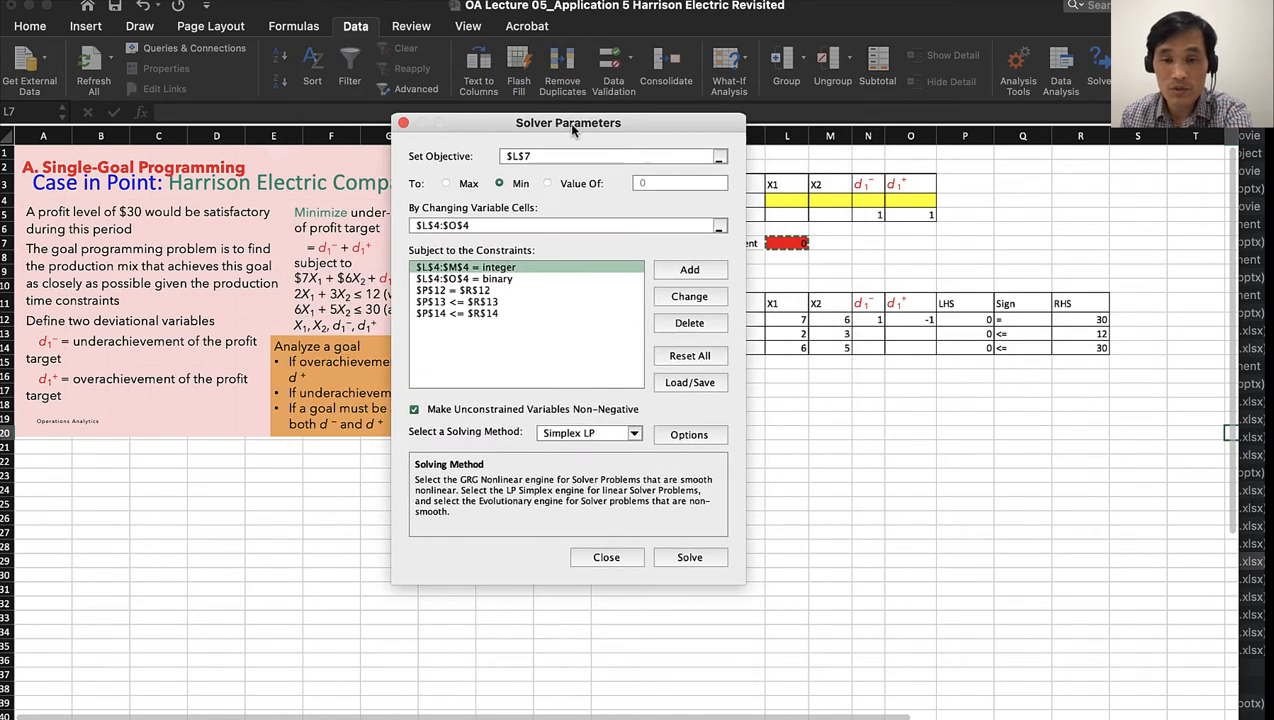
click(499, 280)
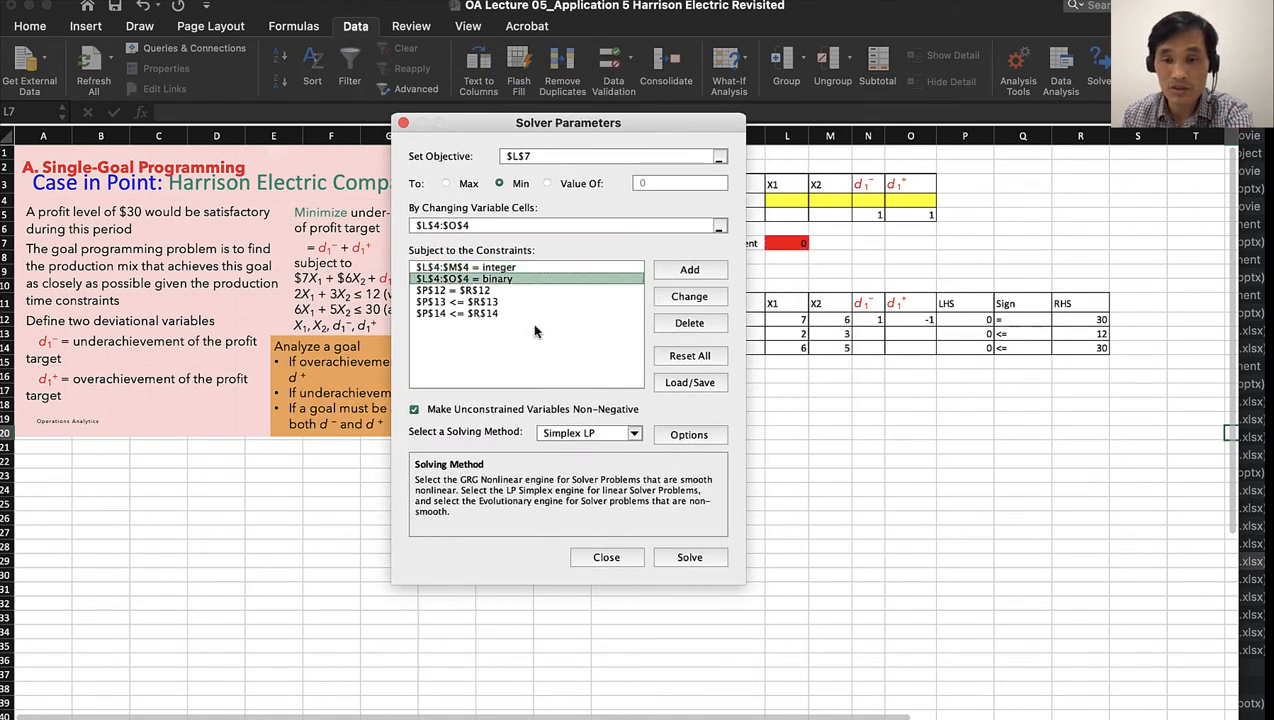
click(689, 323)
Step: Add an integer constraint on the variable cells L4:O4 and delete the integer constraint covering only L4:M4
click(693, 278)
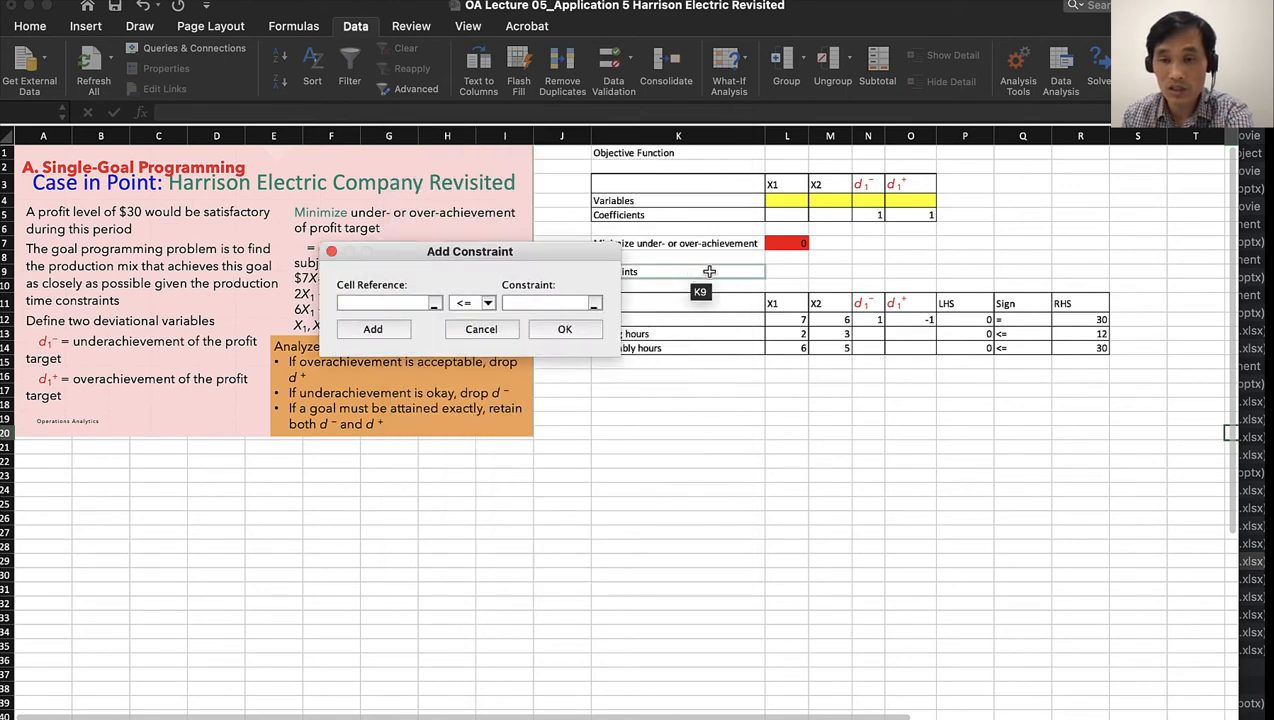
click(787, 200)
drag(840, 200, 915, 200)
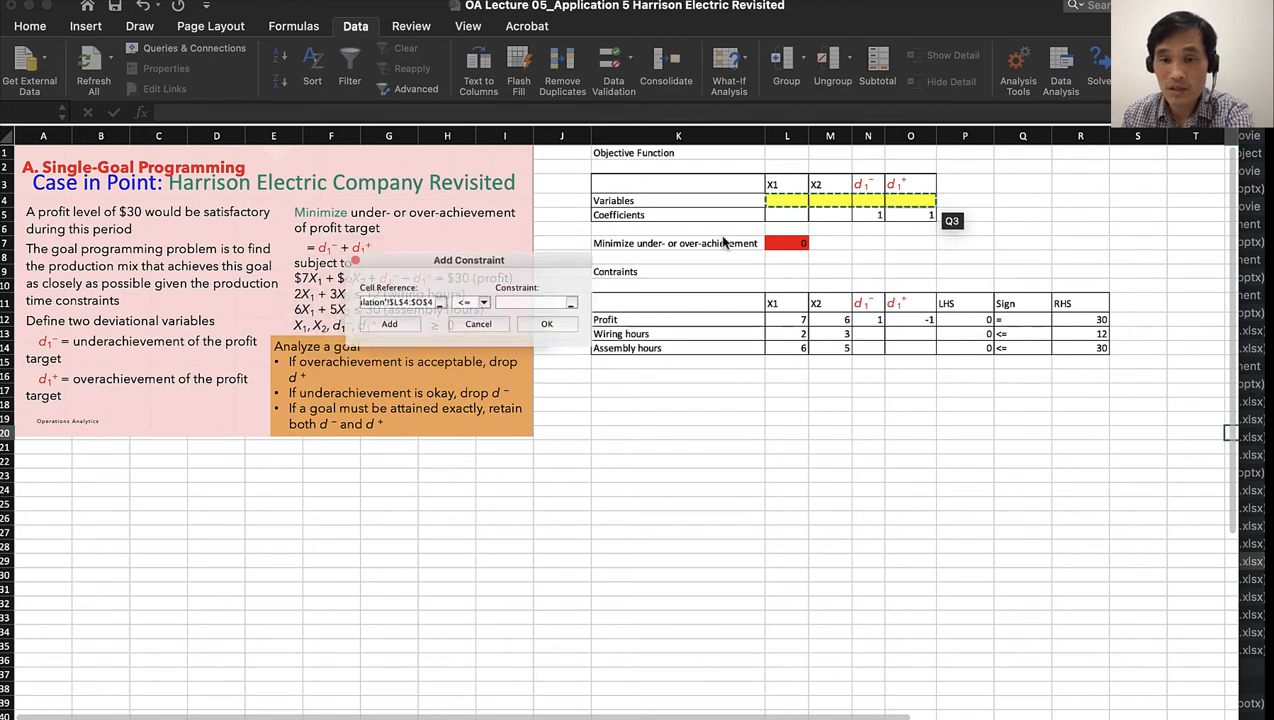
click(487, 304)
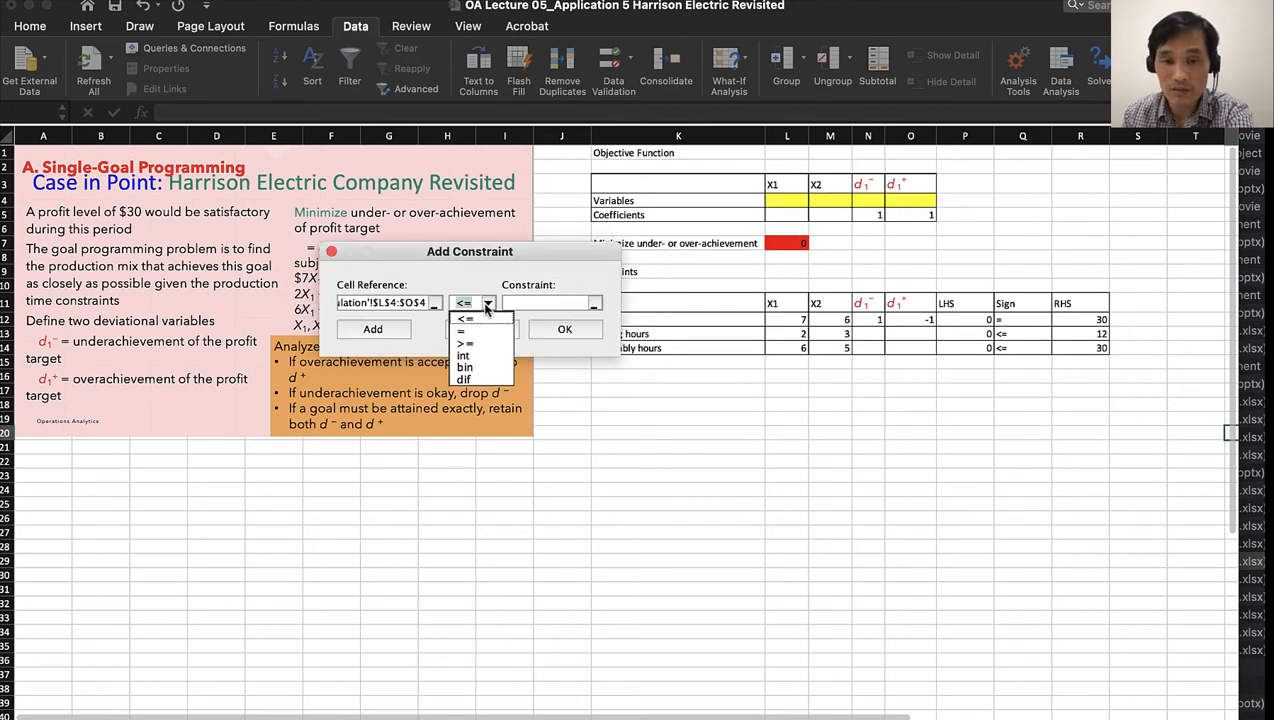
click(471, 360)
click(565, 331)
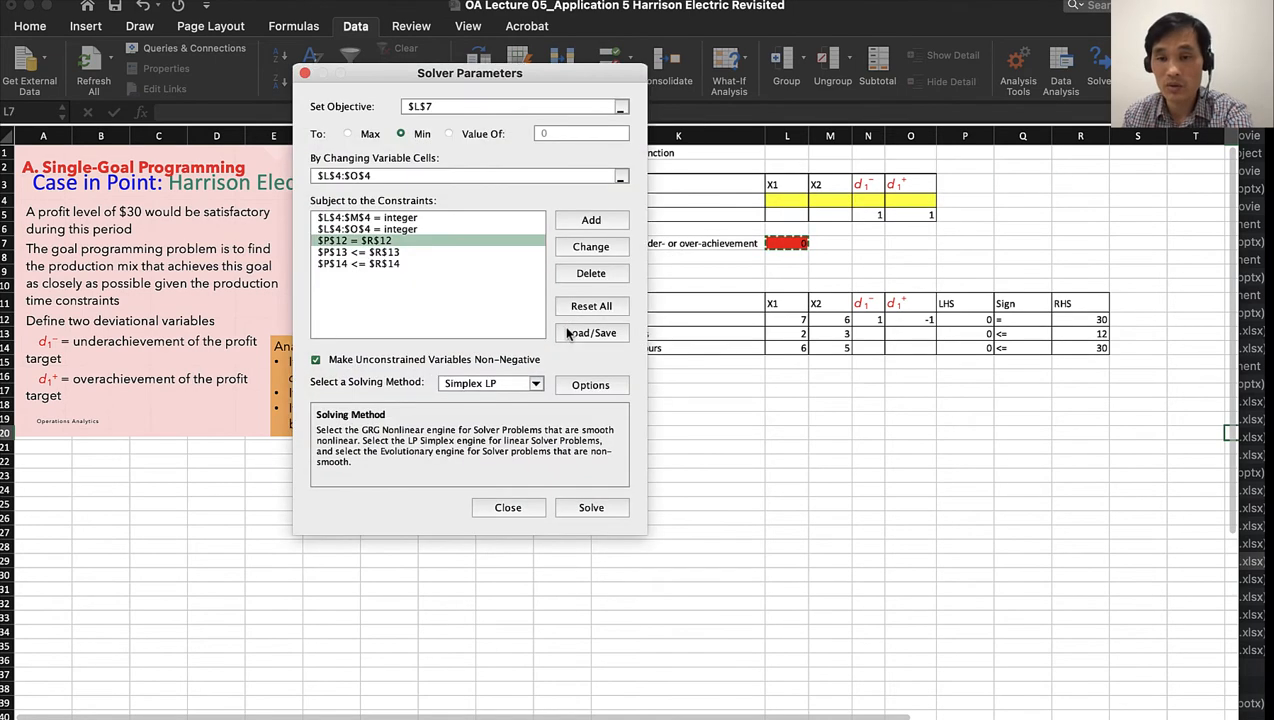
click(389, 219)
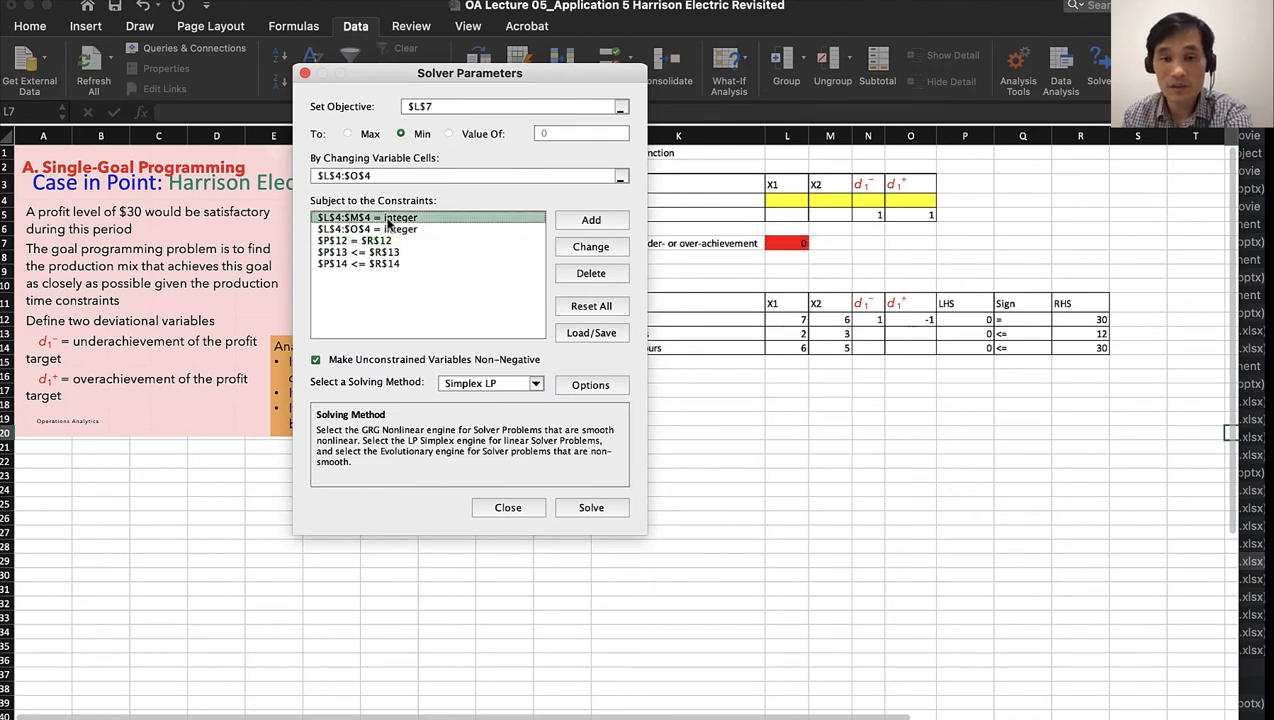
click(588, 273)
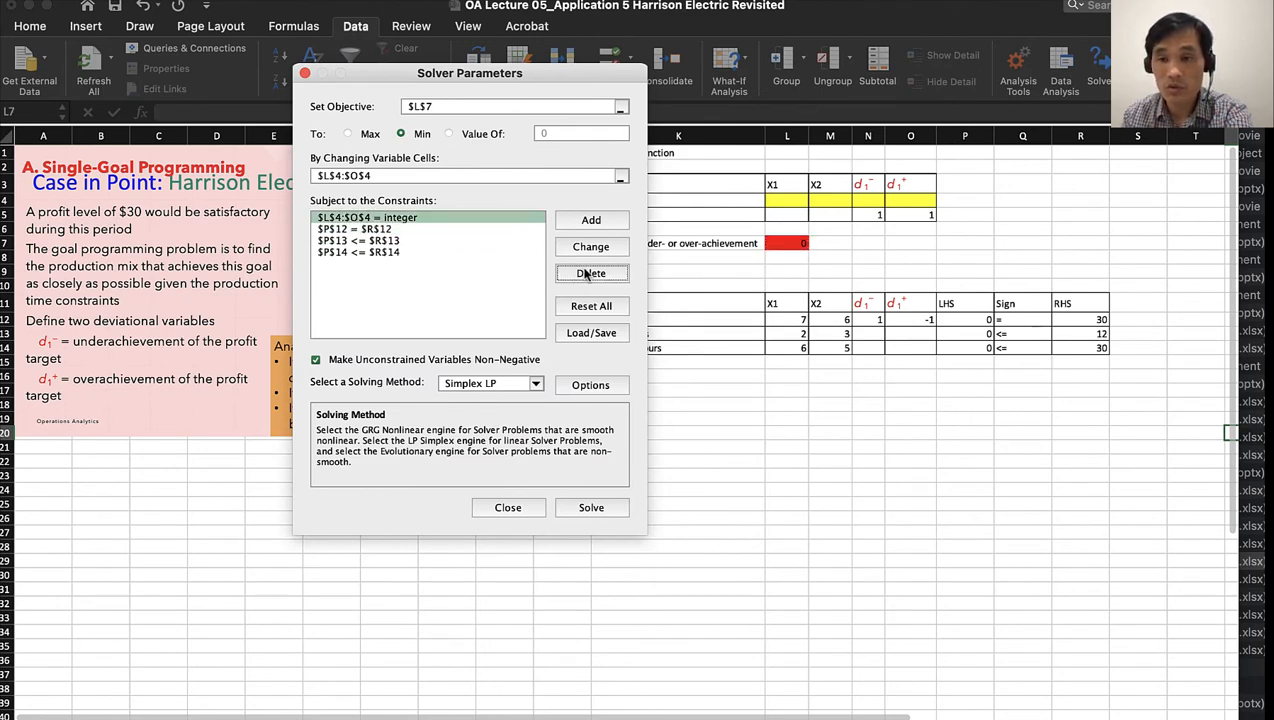
Step: Solve the model, keep the Solver solution and generate an Answer report
drag(532, 84, 408, 206)
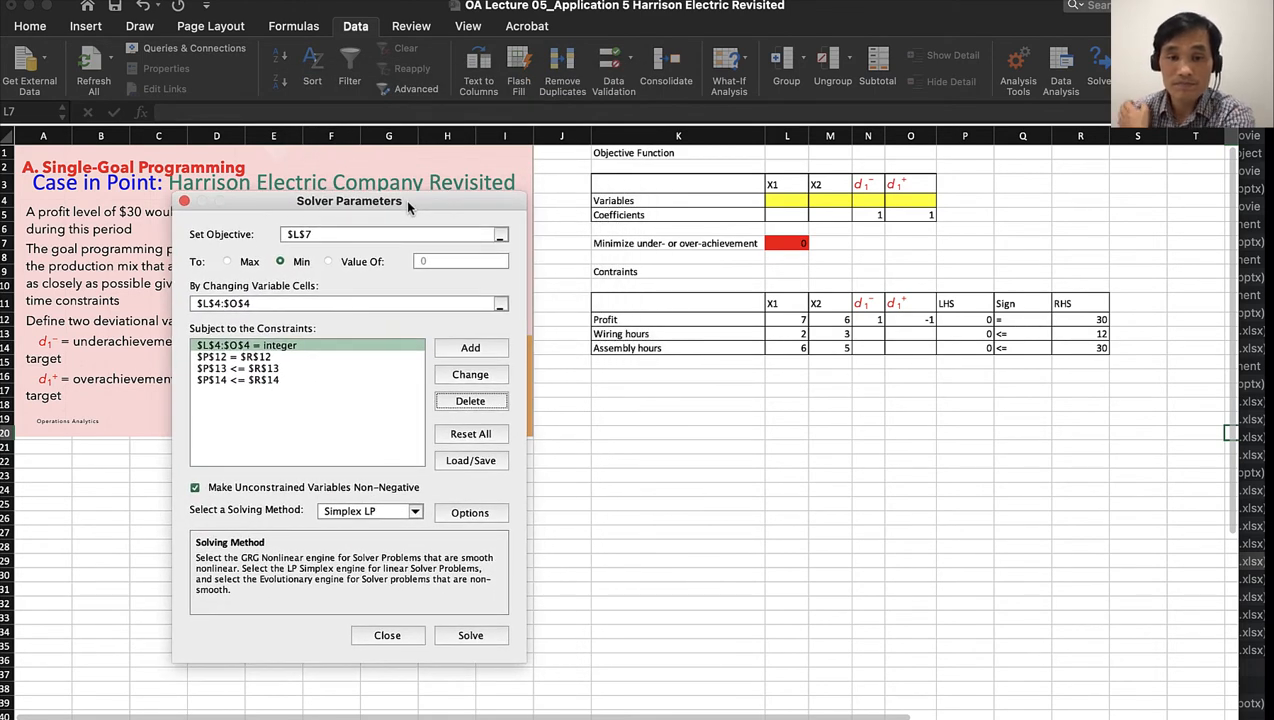
click(237, 357)
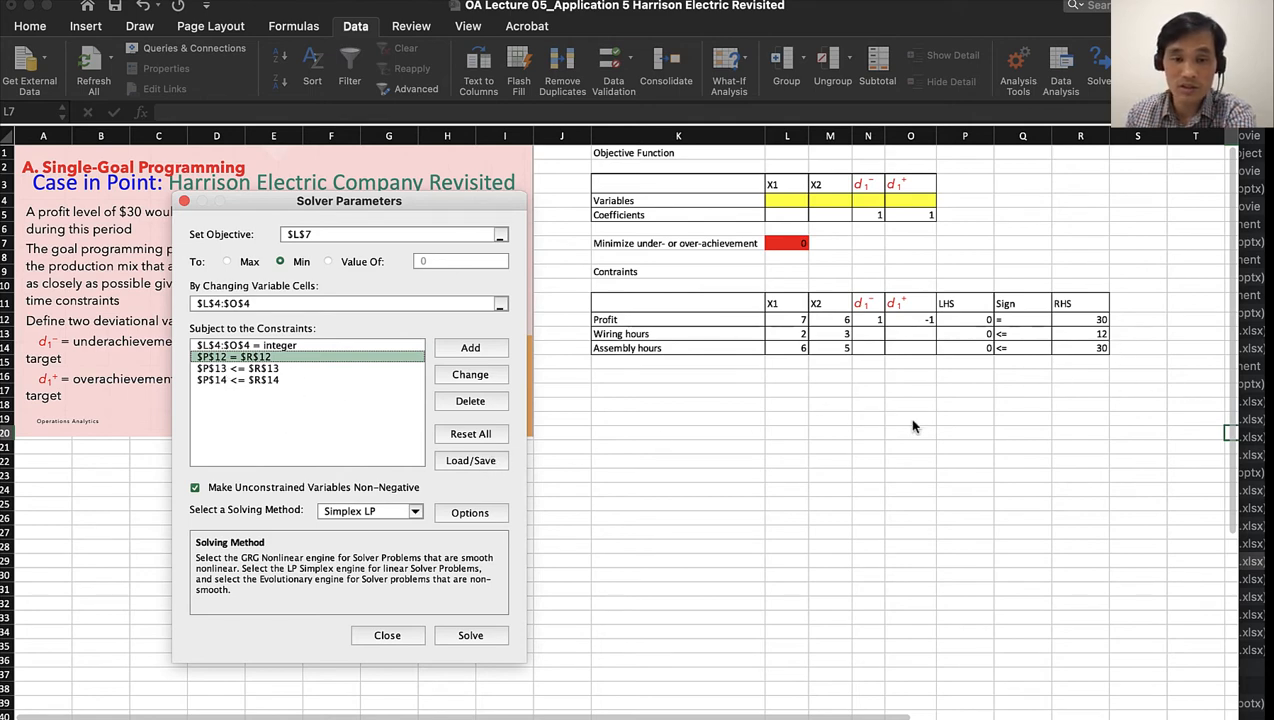
click(470, 636)
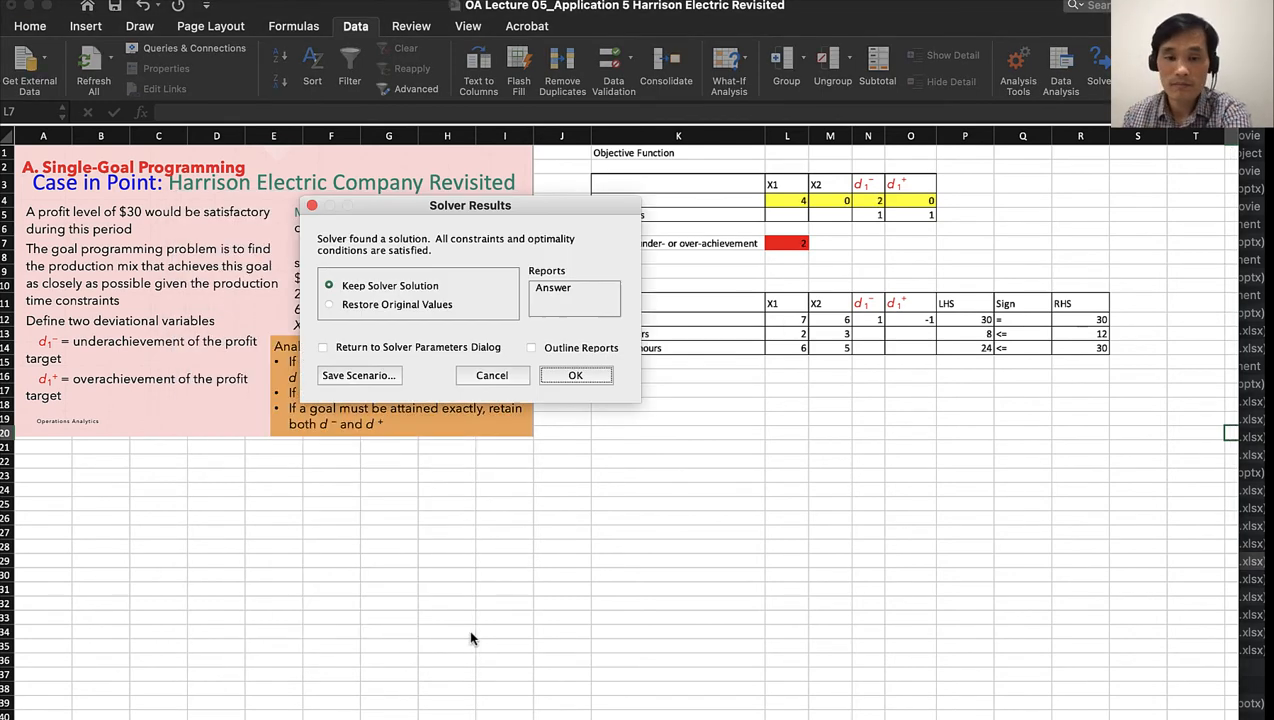
click(546, 289)
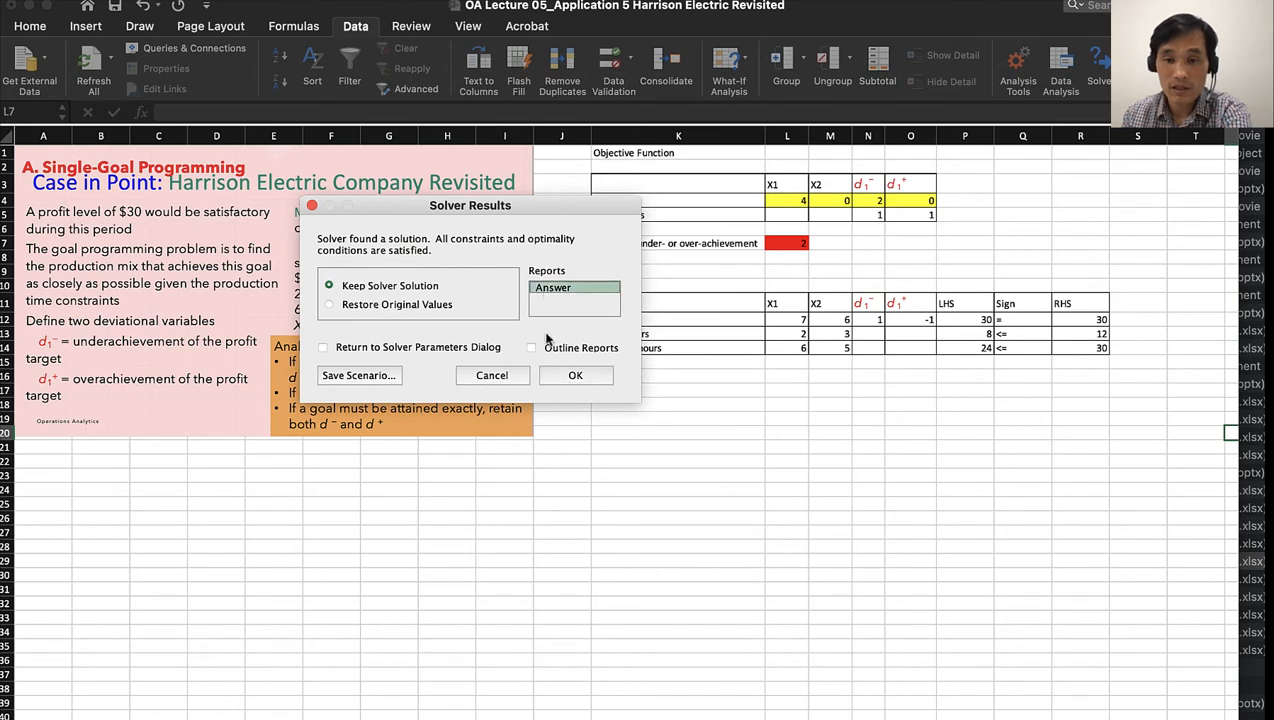
click(574, 376)
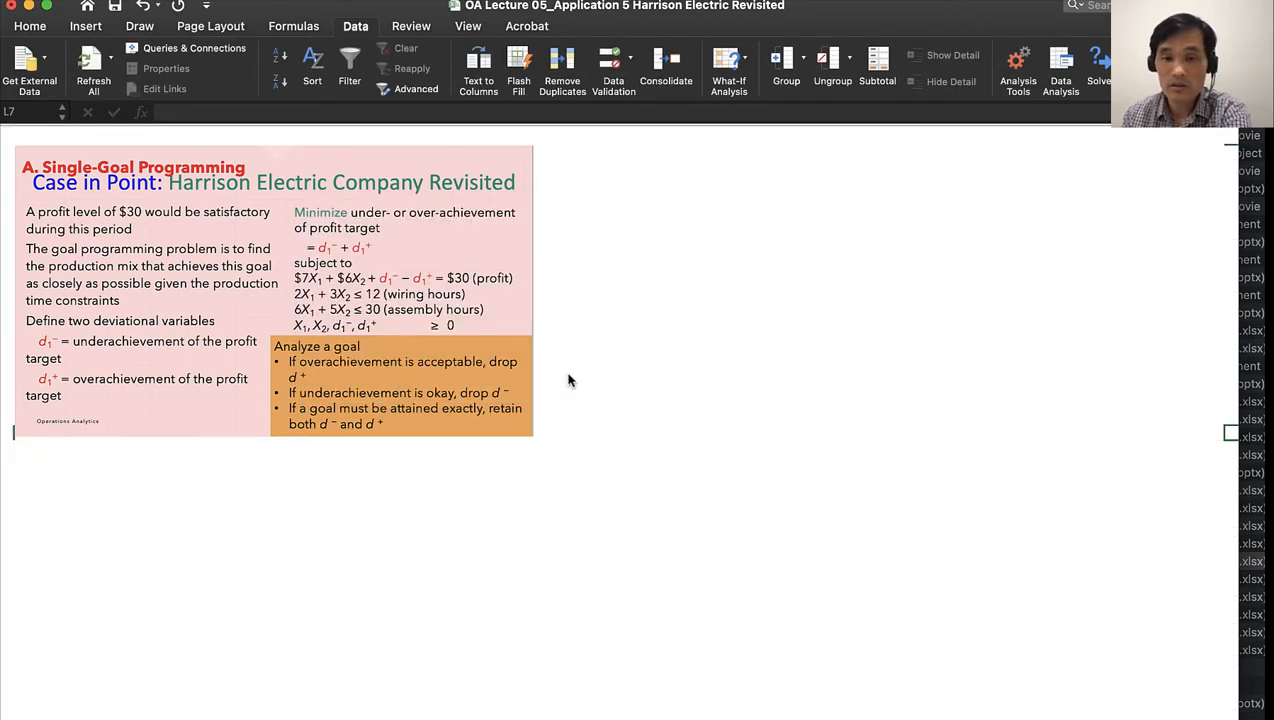